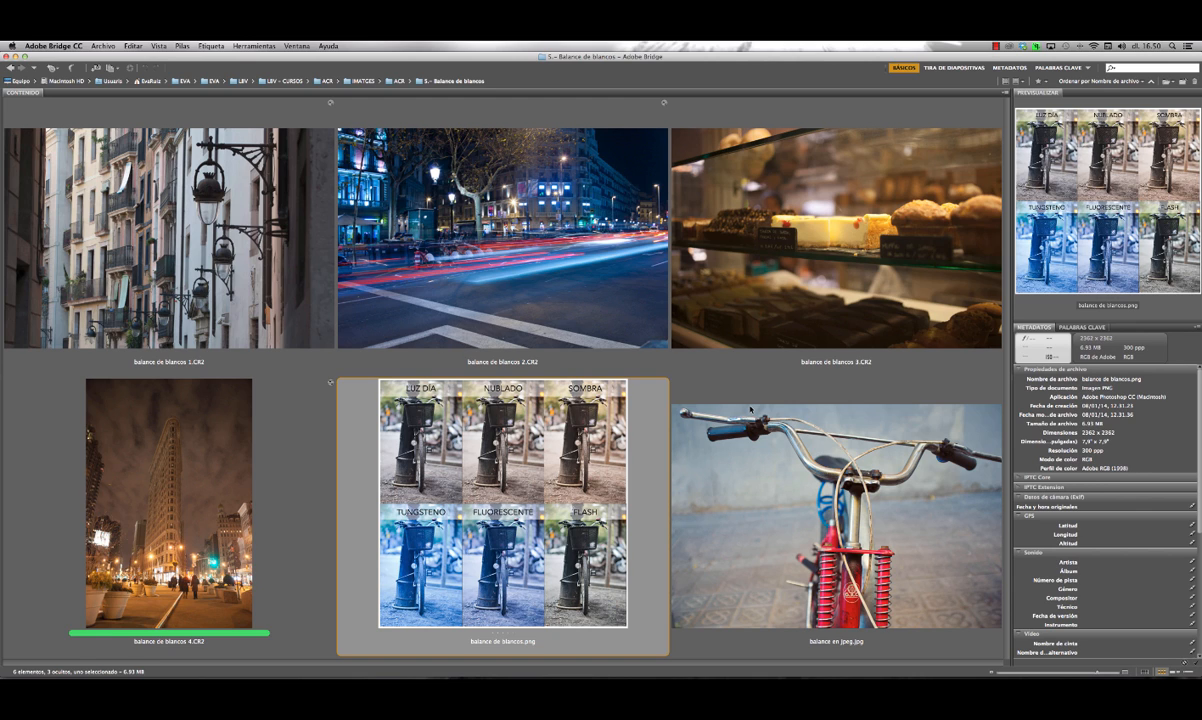
View the white balance comparison image balance de blancos.png at full screen and return to the thumbnails
key(space)
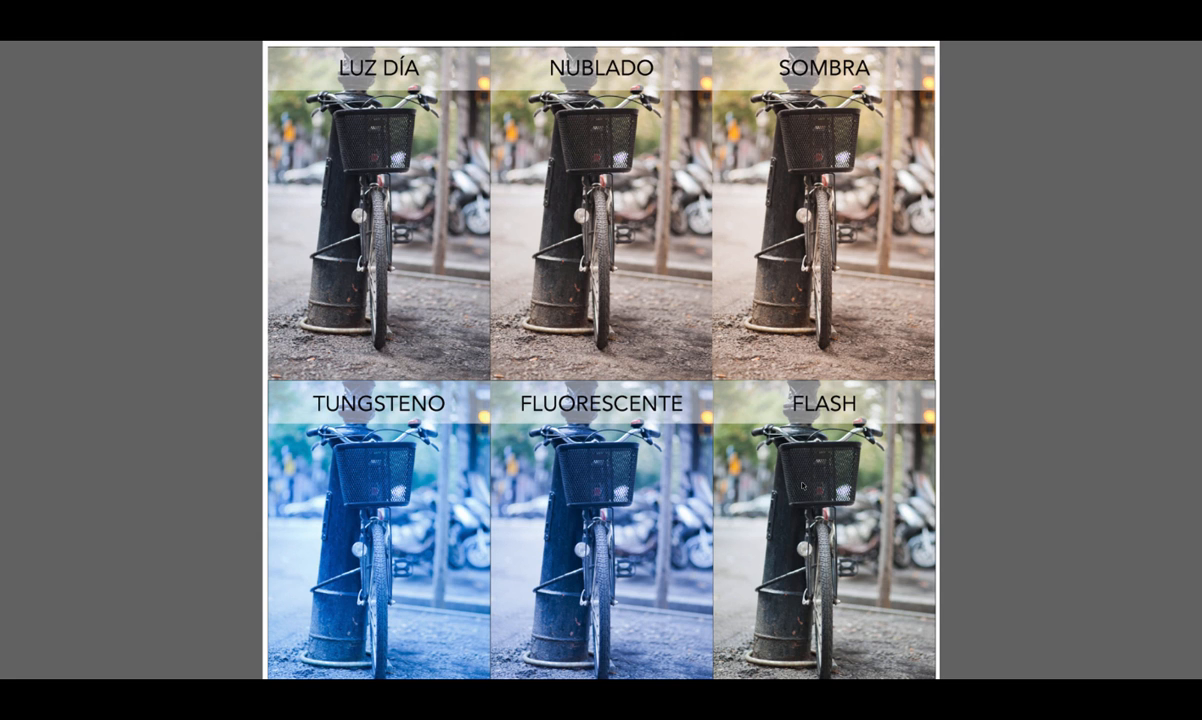
key(space)
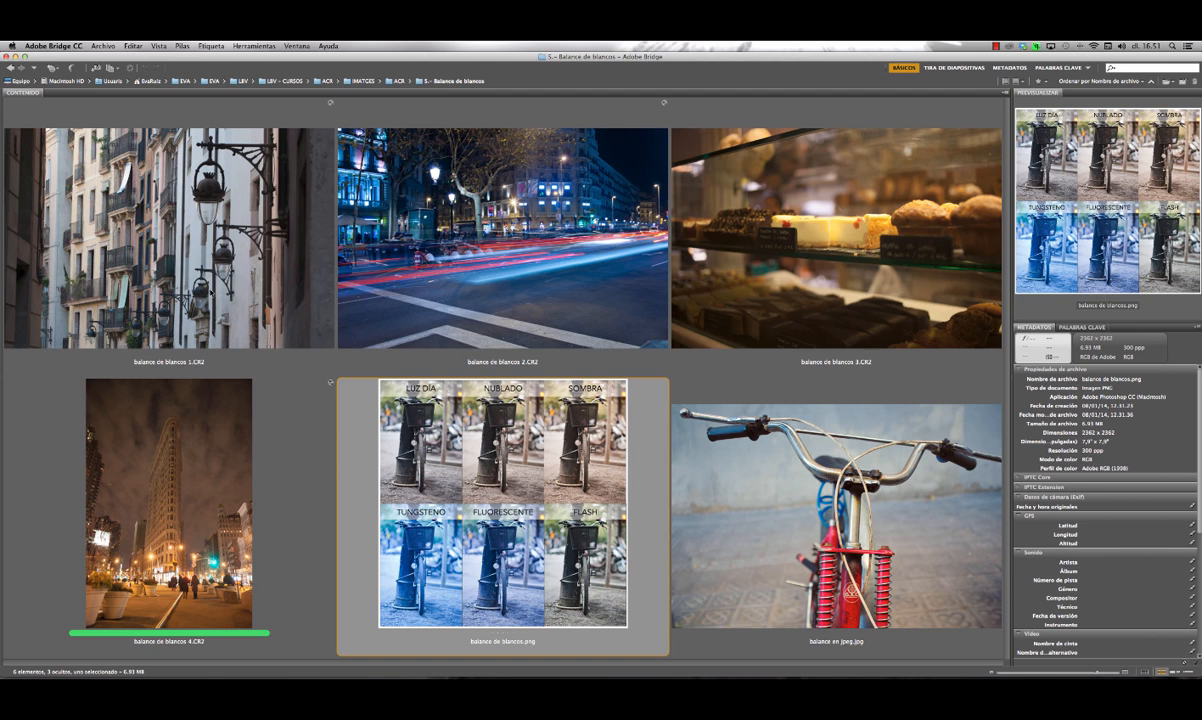
Open the four raw photos balance de blancos 1.CR2 to balance de blancos 4.CR2 together in Camera Raw
click(197, 270)
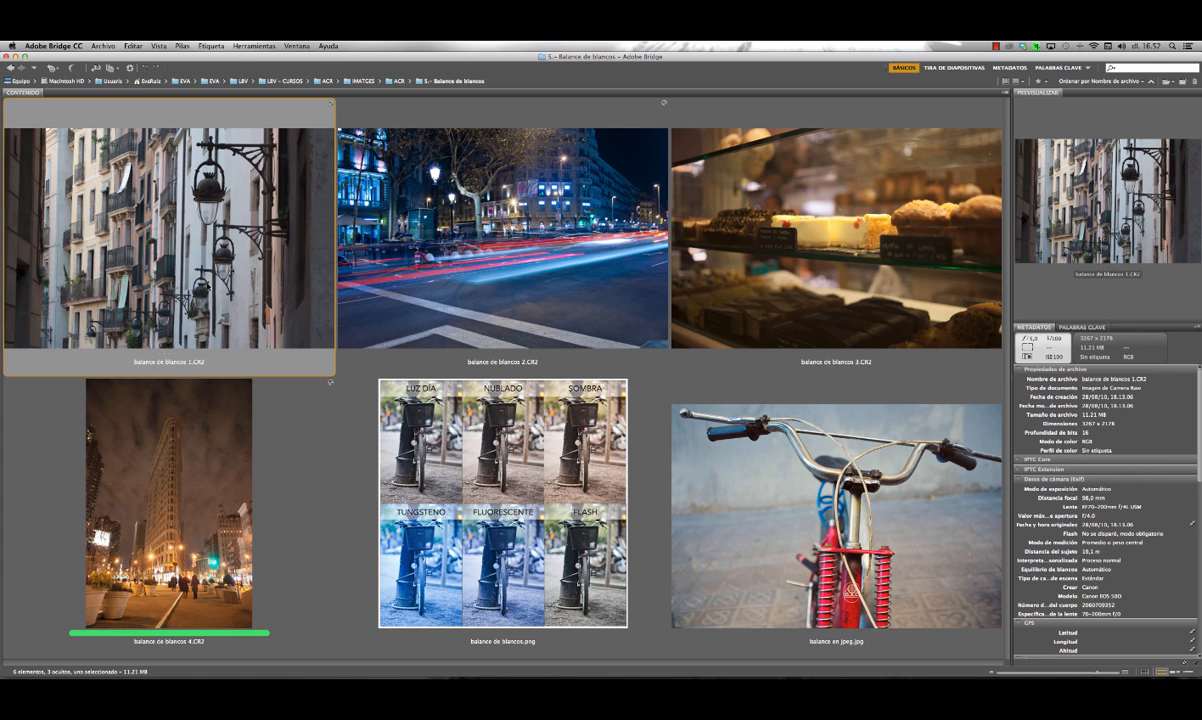
shift+click(460, 275)
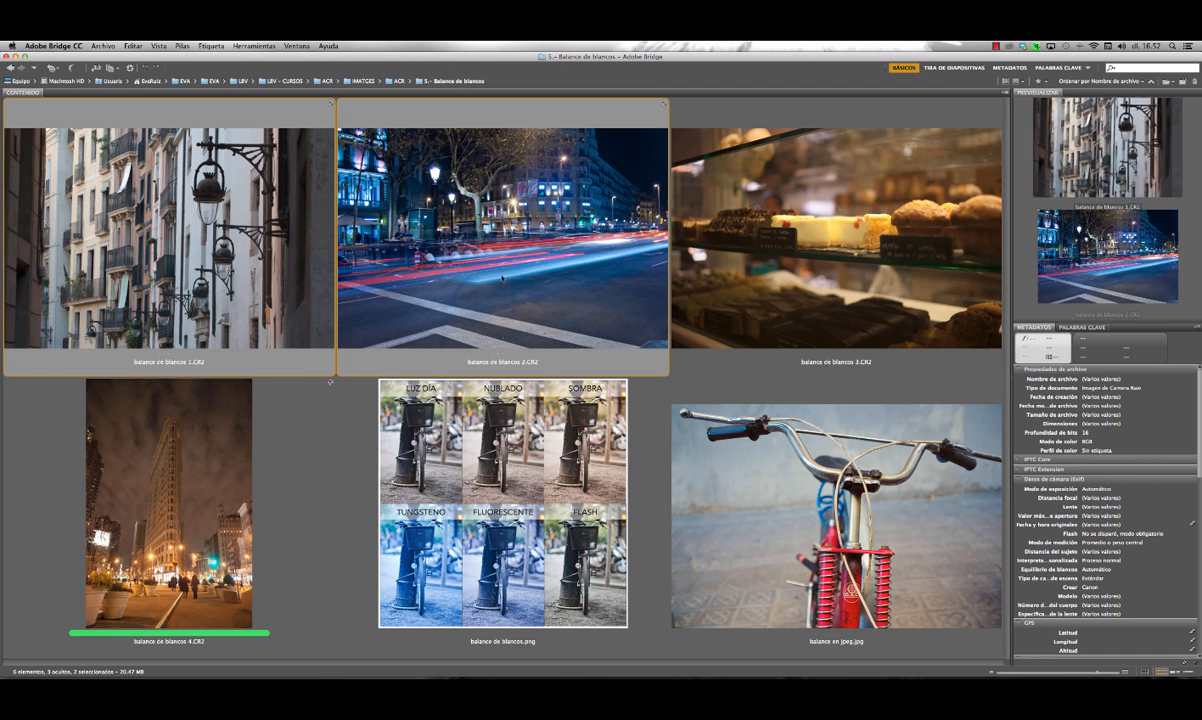
shift+click(800, 250)
shift+click(203, 466)
right_click(203, 466)
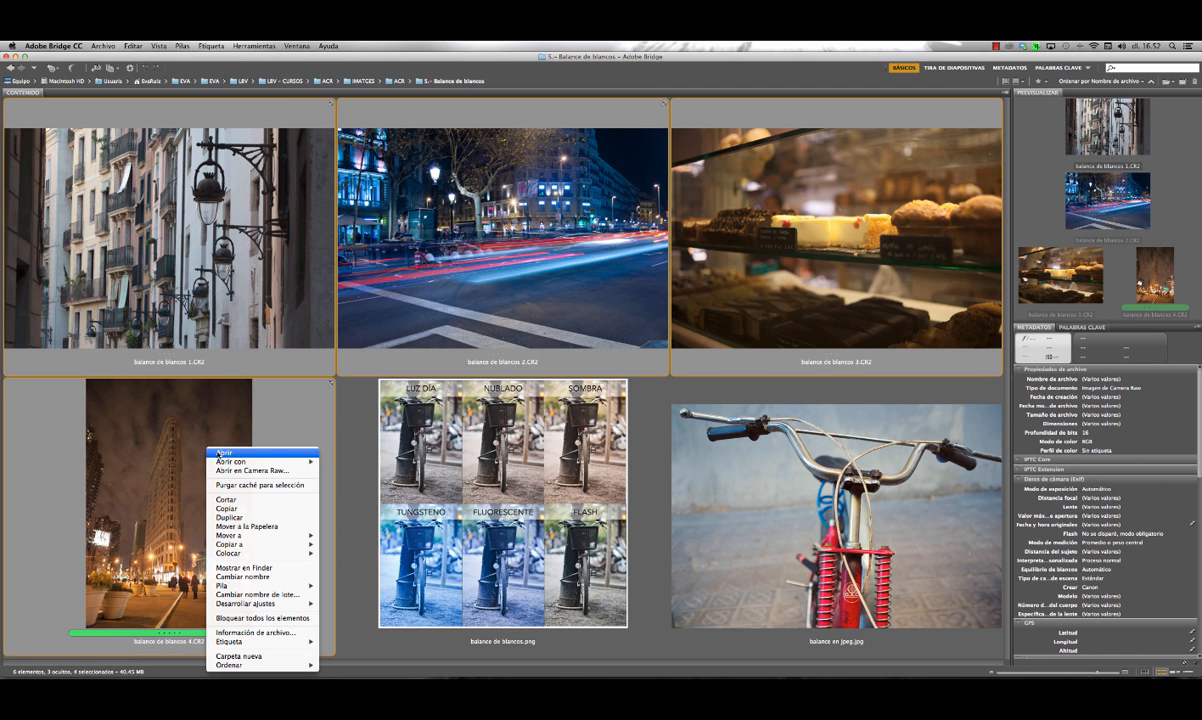
mouse_move(260, 466)
click(385, 461)
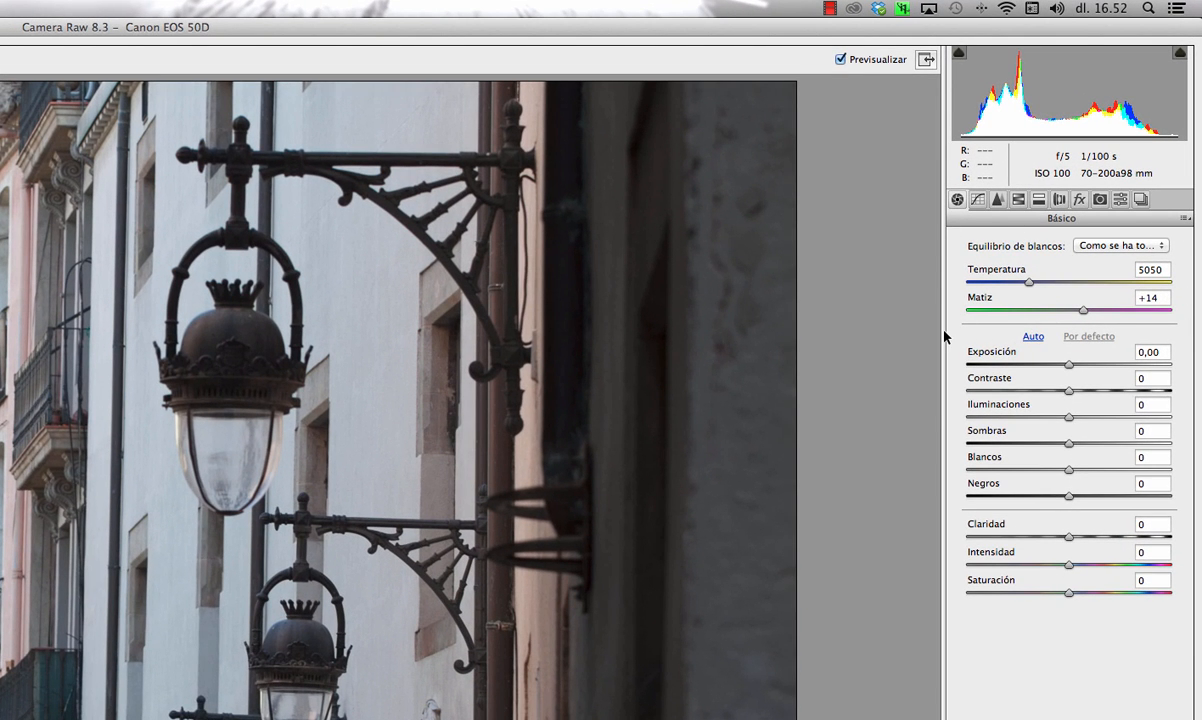
Try the white balance presets Automático, Luz del día, Nublado and Sombra in turn on the street lamp photo
click(1107, 250)
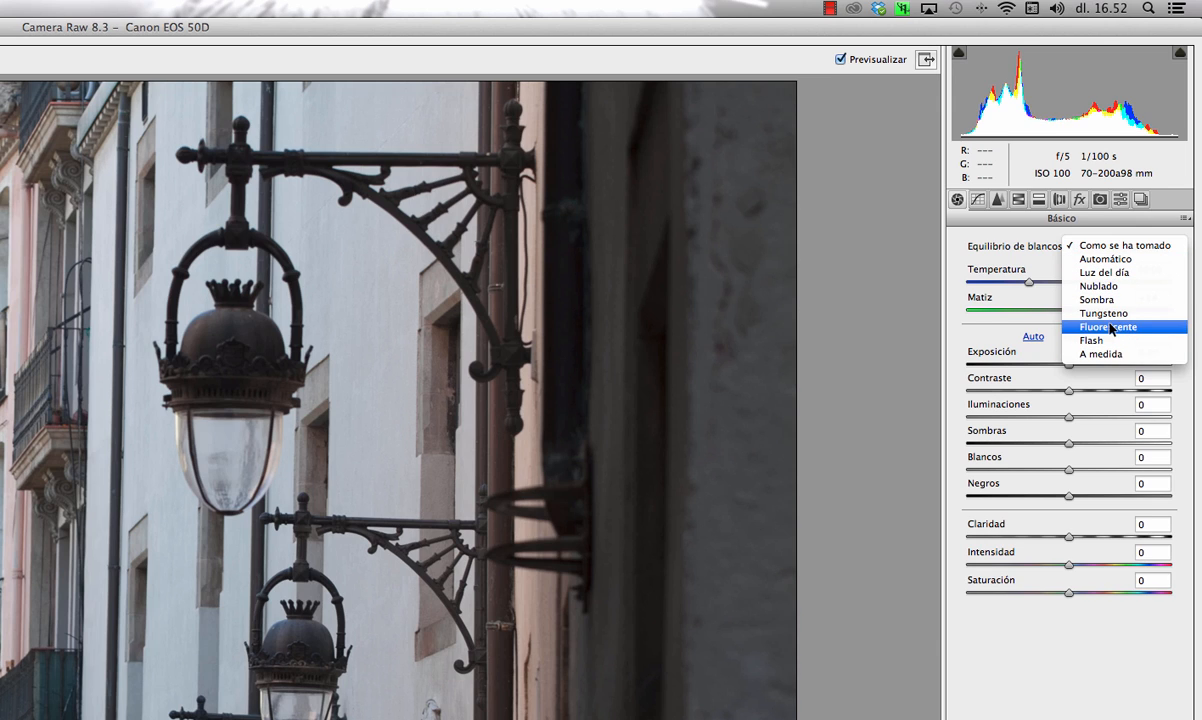
click(1111, 261)
click(1120, 245)
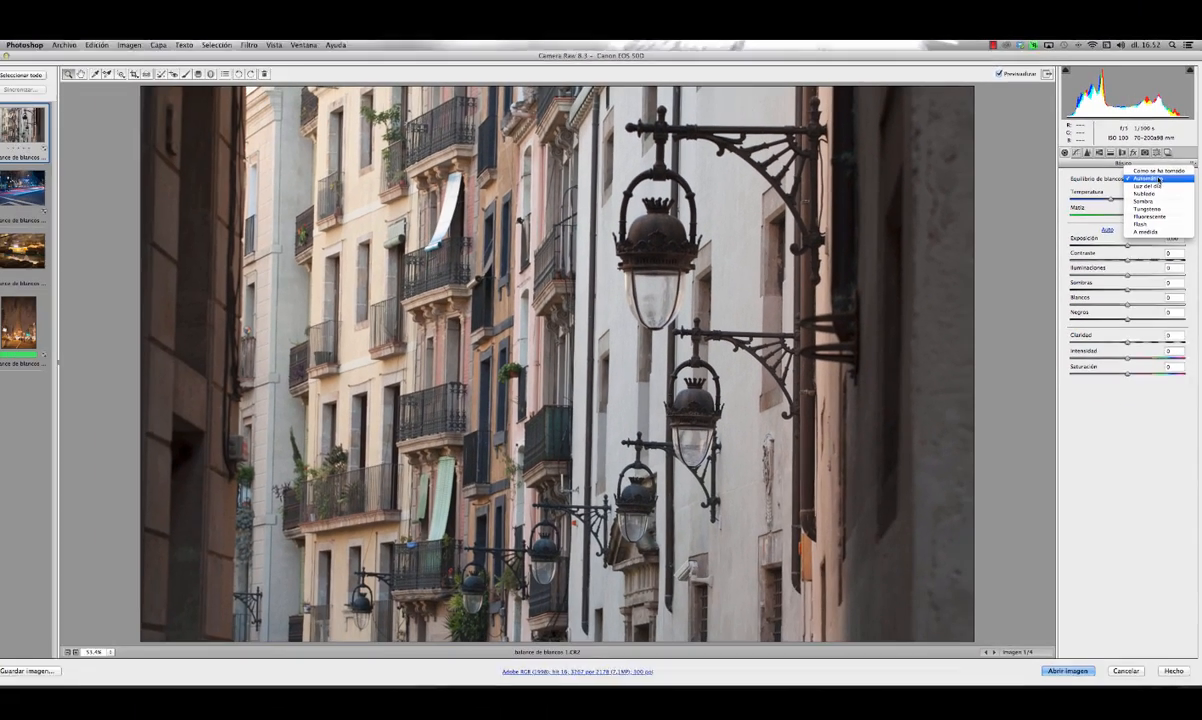
click(1157, 186)
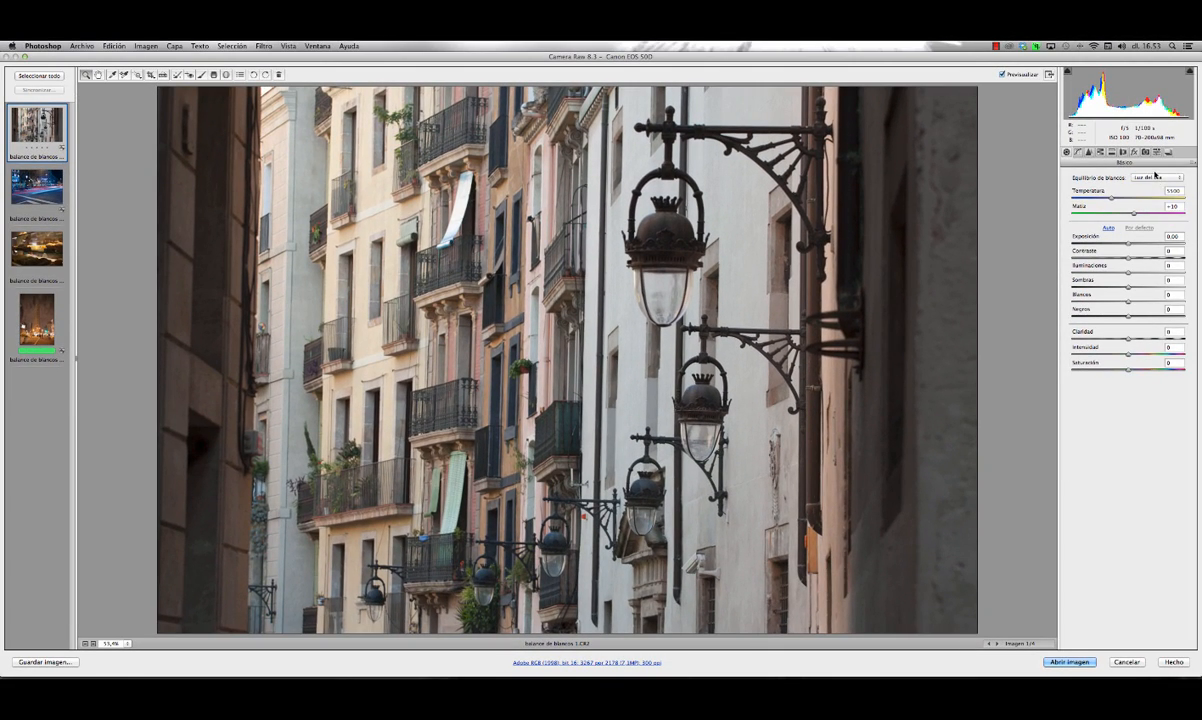
click(1155, 179)
click(1155, 186)
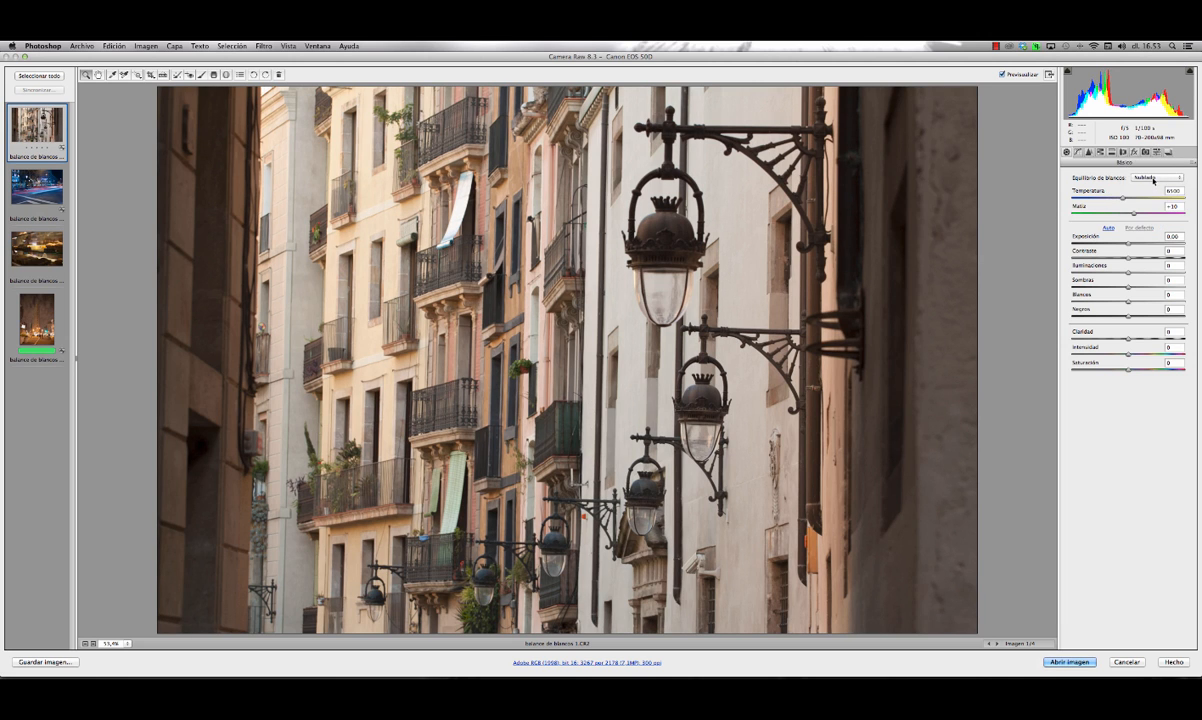
click(1155, 178)
click(1154, 186)
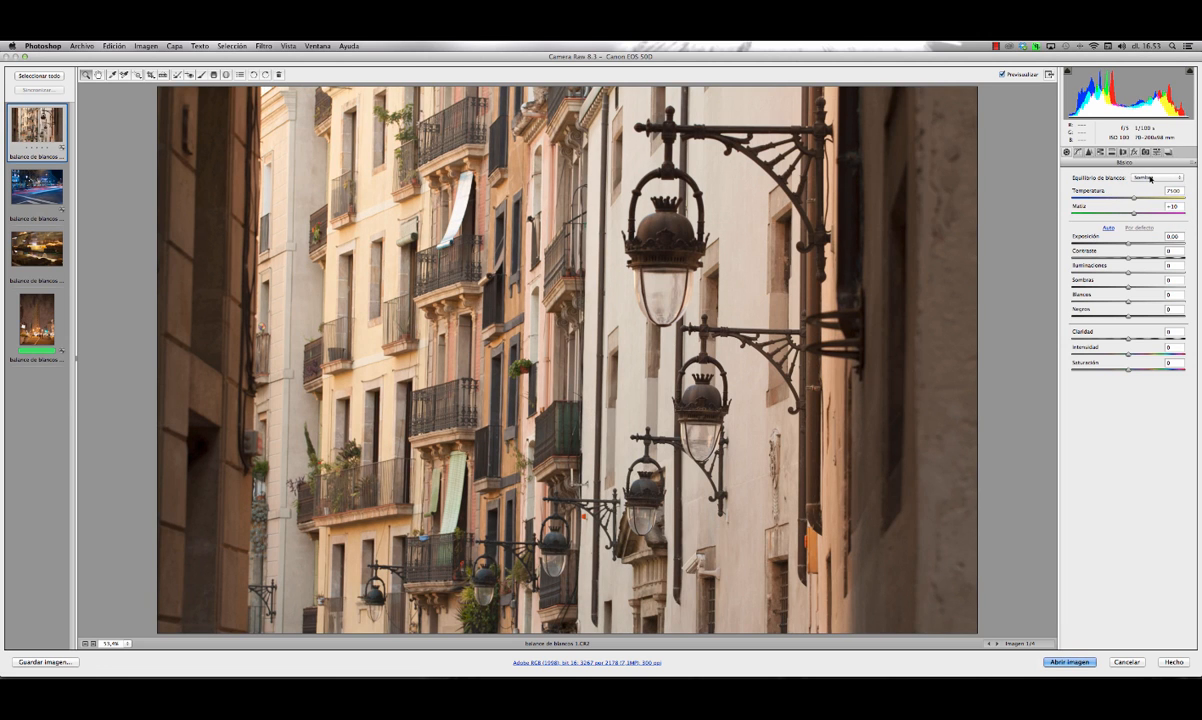
Try the white balance options Tungsteno, Fluorescente, Flash and A medida in turn on the street lamp photo
click(1153, 178)
click(1150, 185)
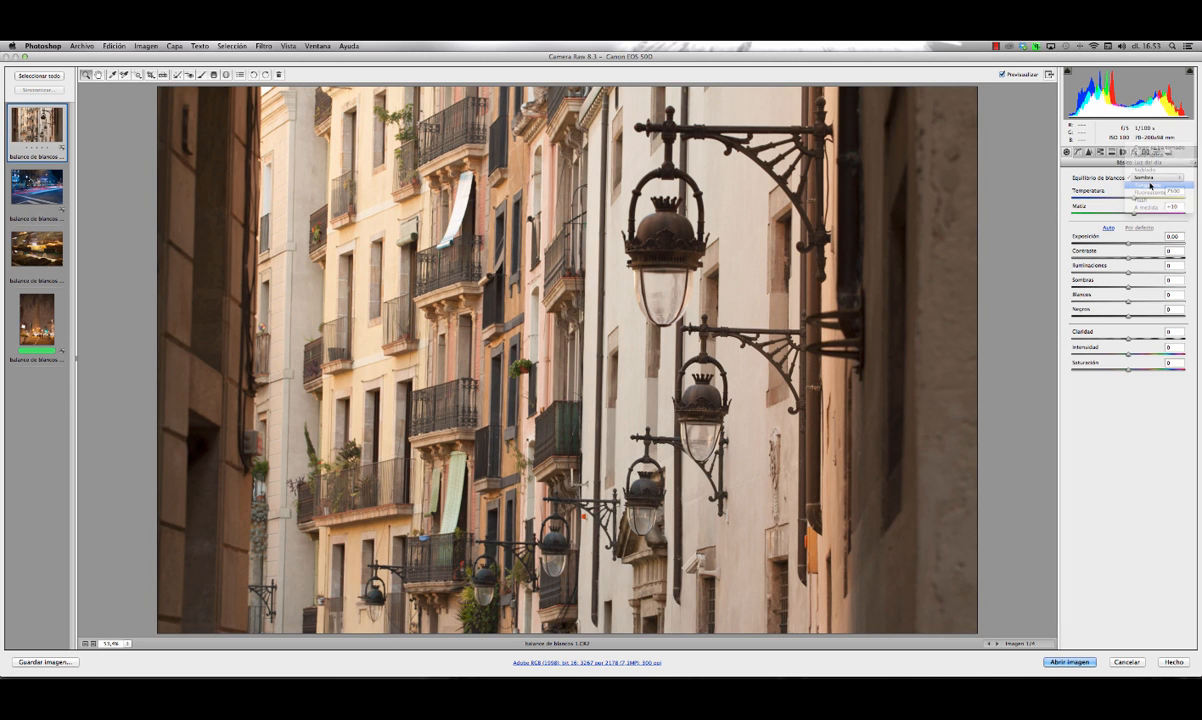
click(1152, 178)
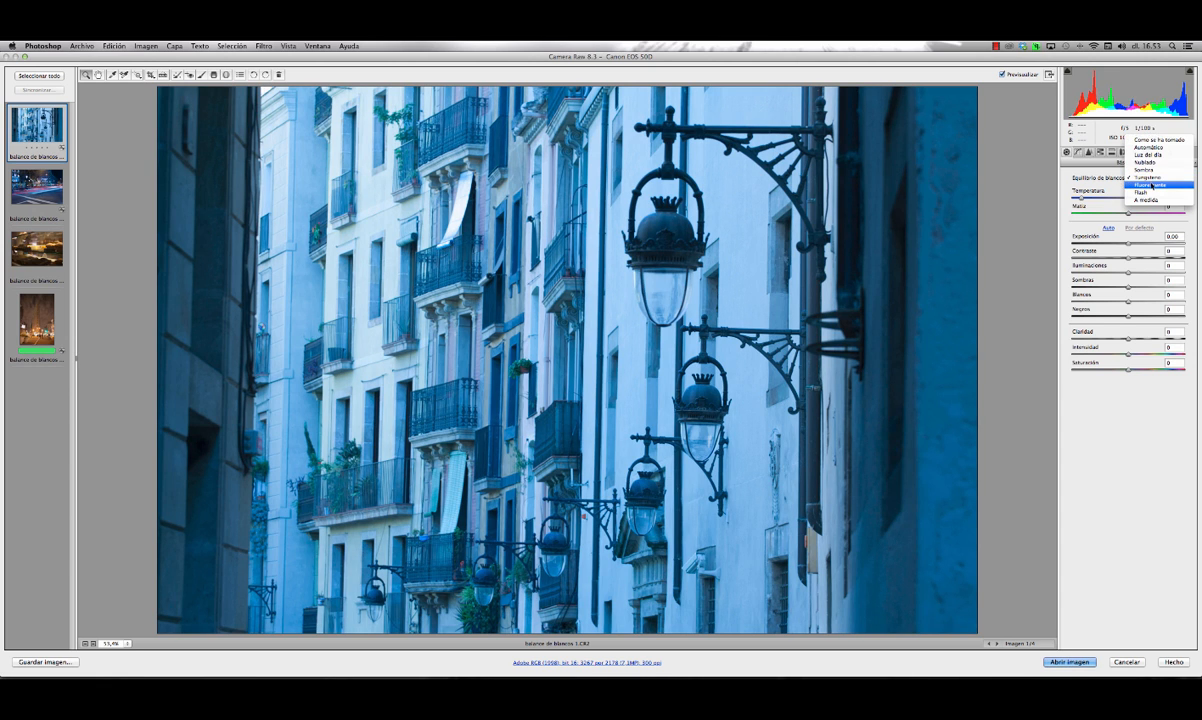
click(1153, 186)
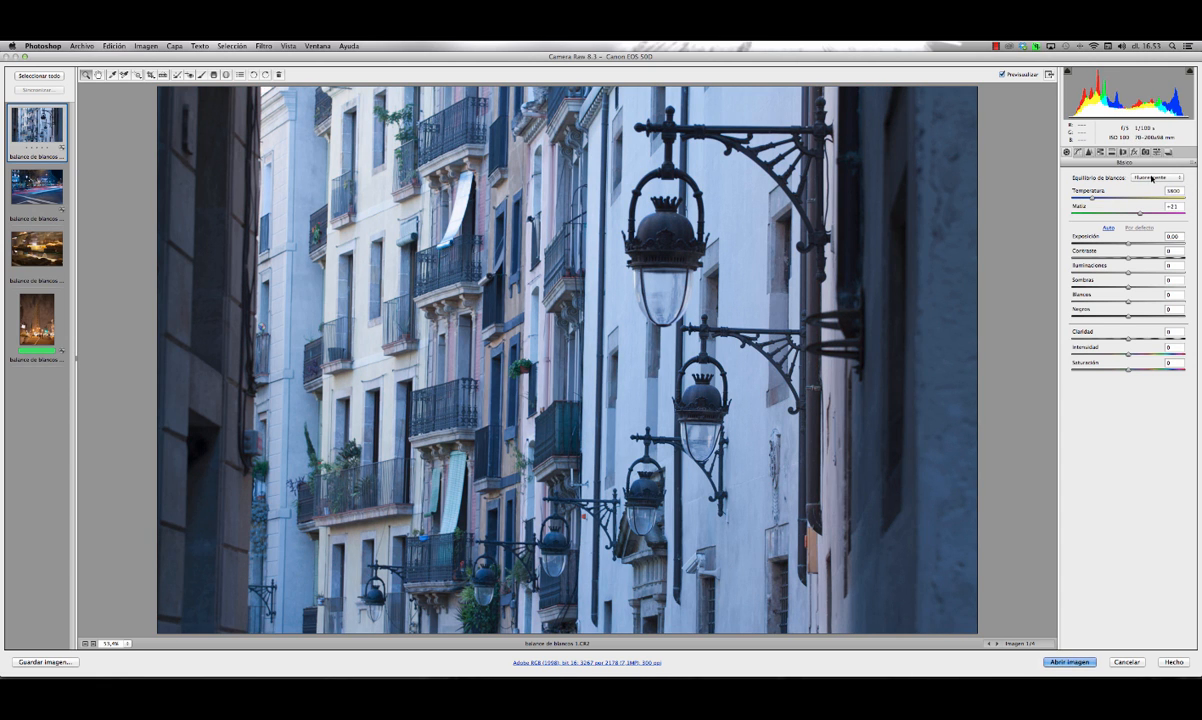
click(1152, 178)
click(1151, 185)
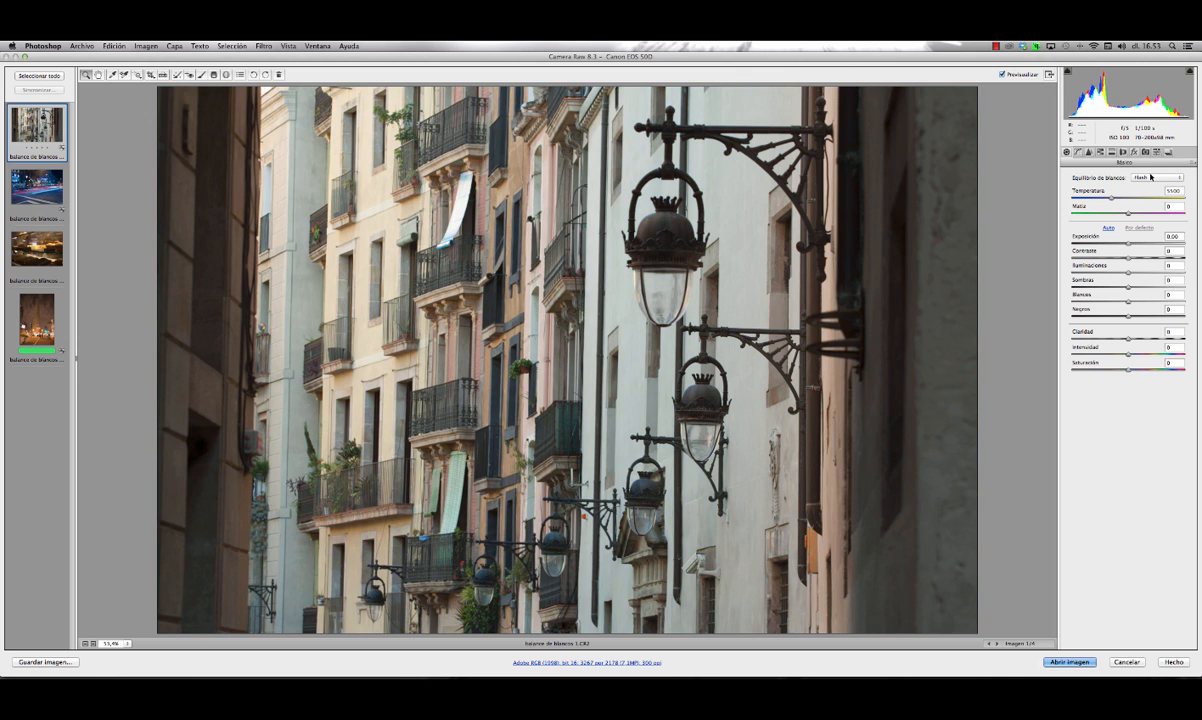
click(1150, 178)
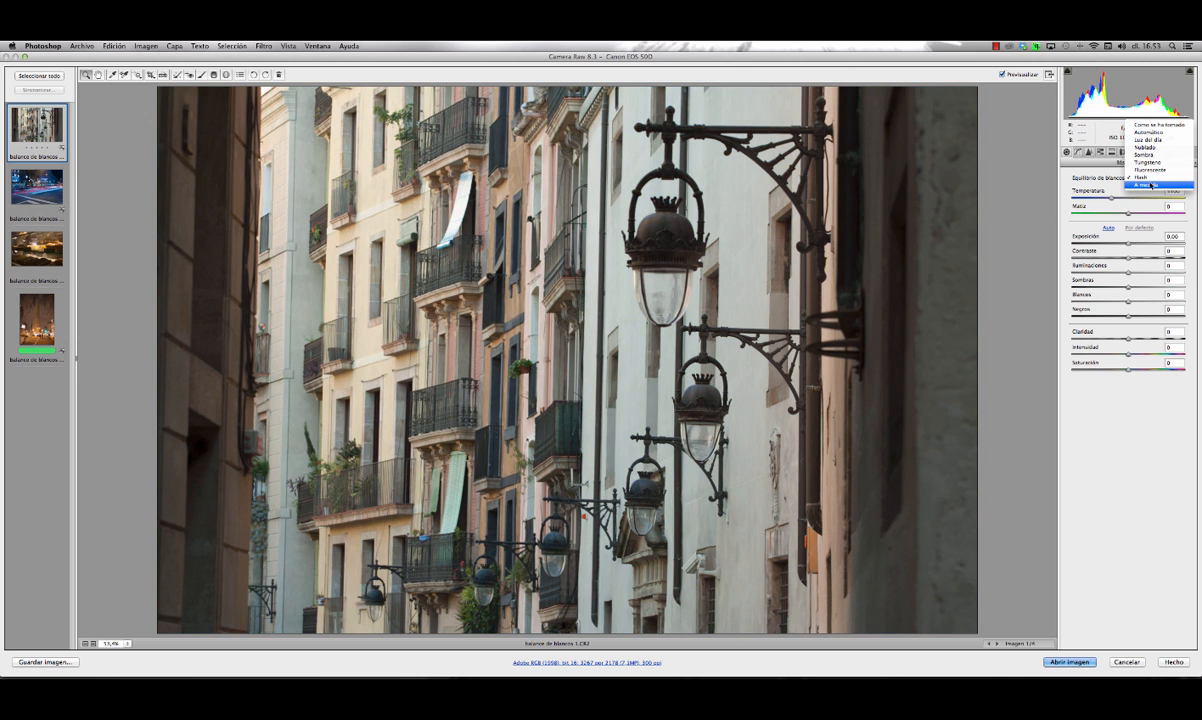
click(1151, 185)
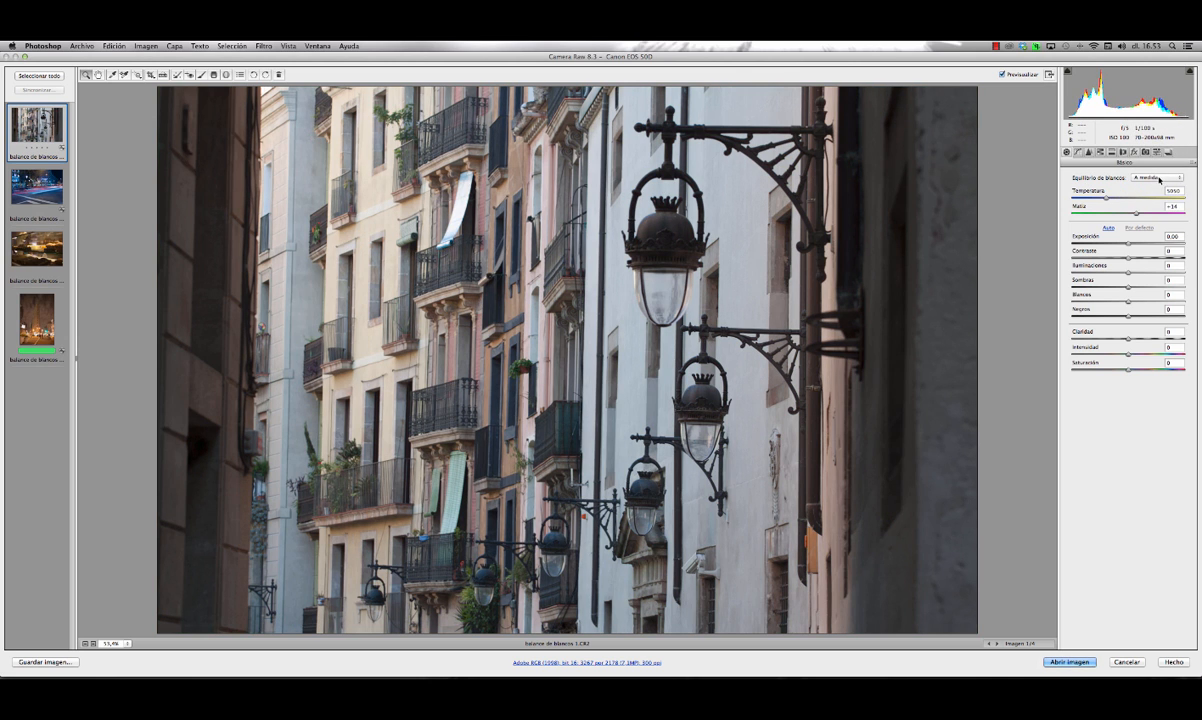
Apply the Sombra white balance preset to the street lamp photo, then restore Como se ha tomado
click(1160, 180)
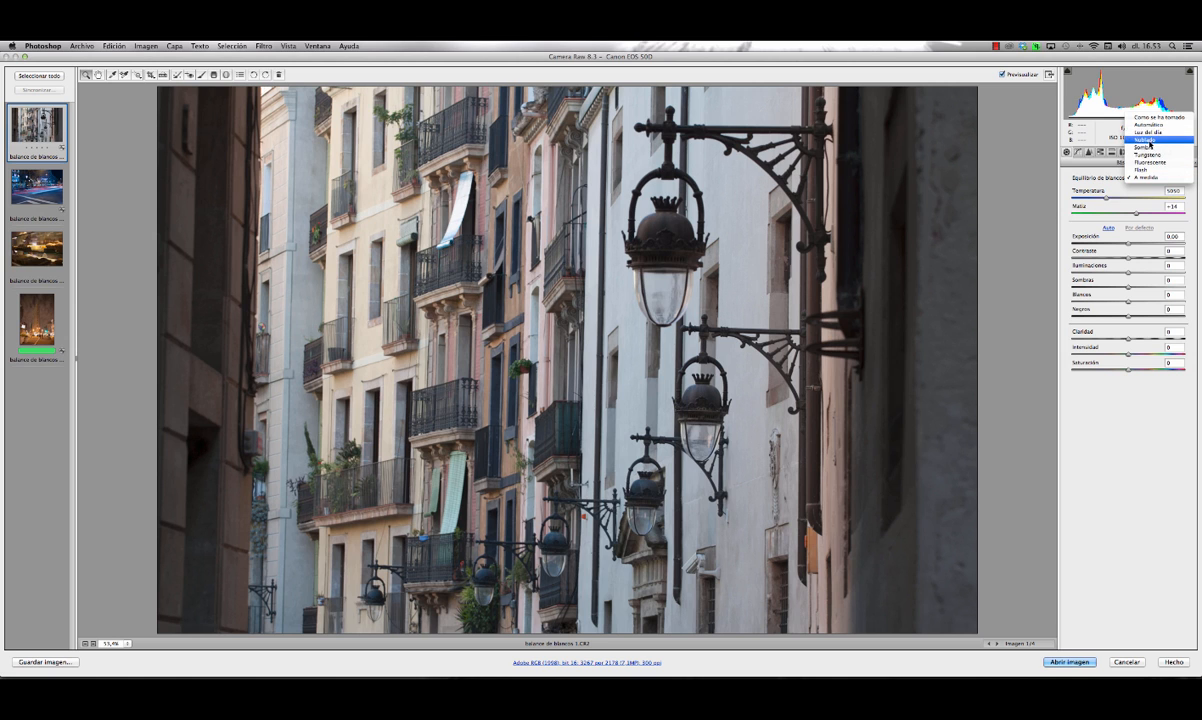
click(1145, 147)
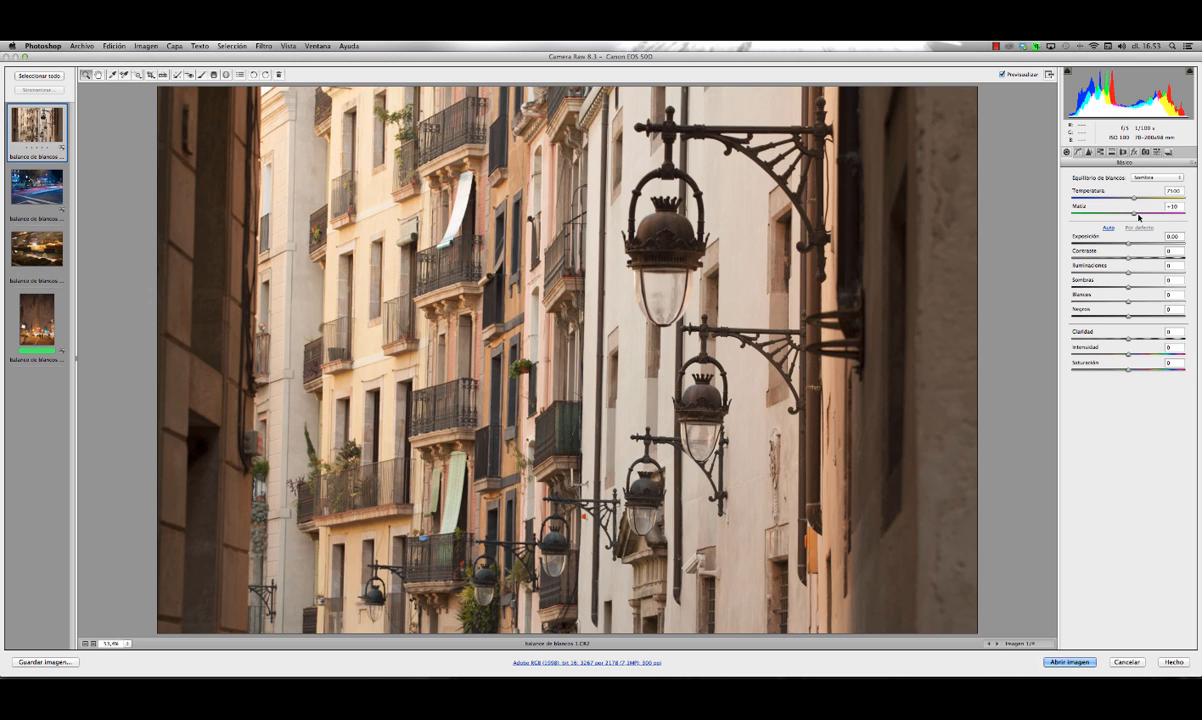
click(1180, 178)
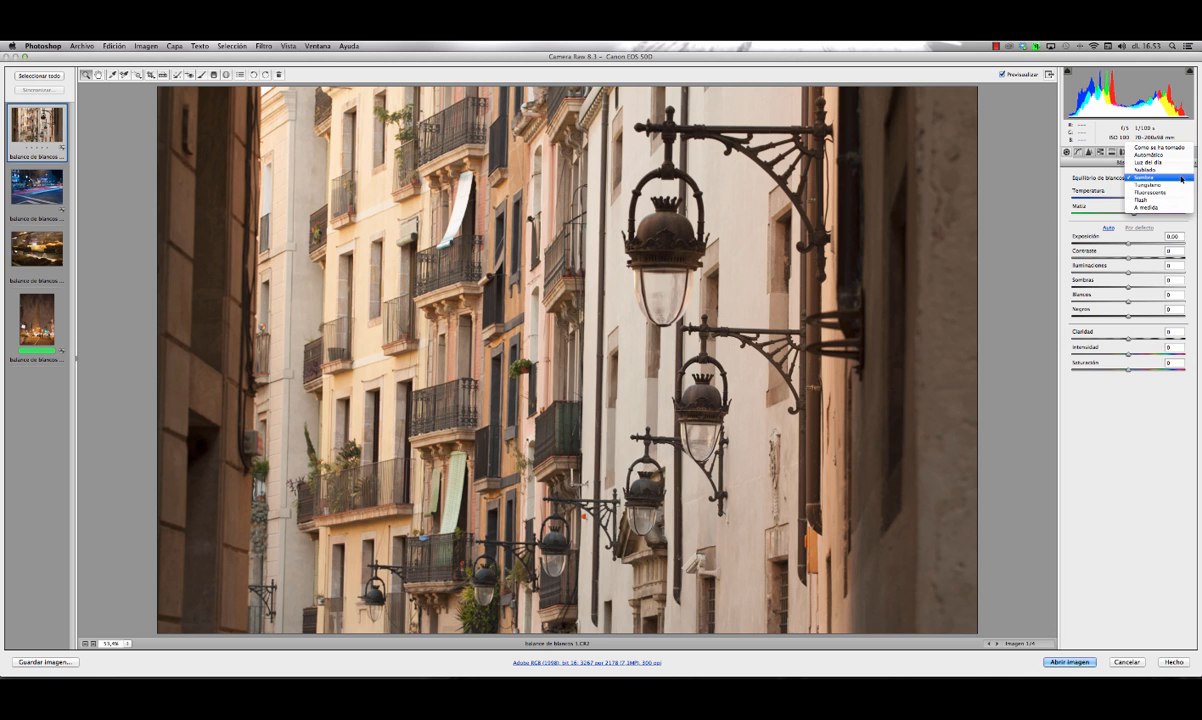
click(1140, 148)
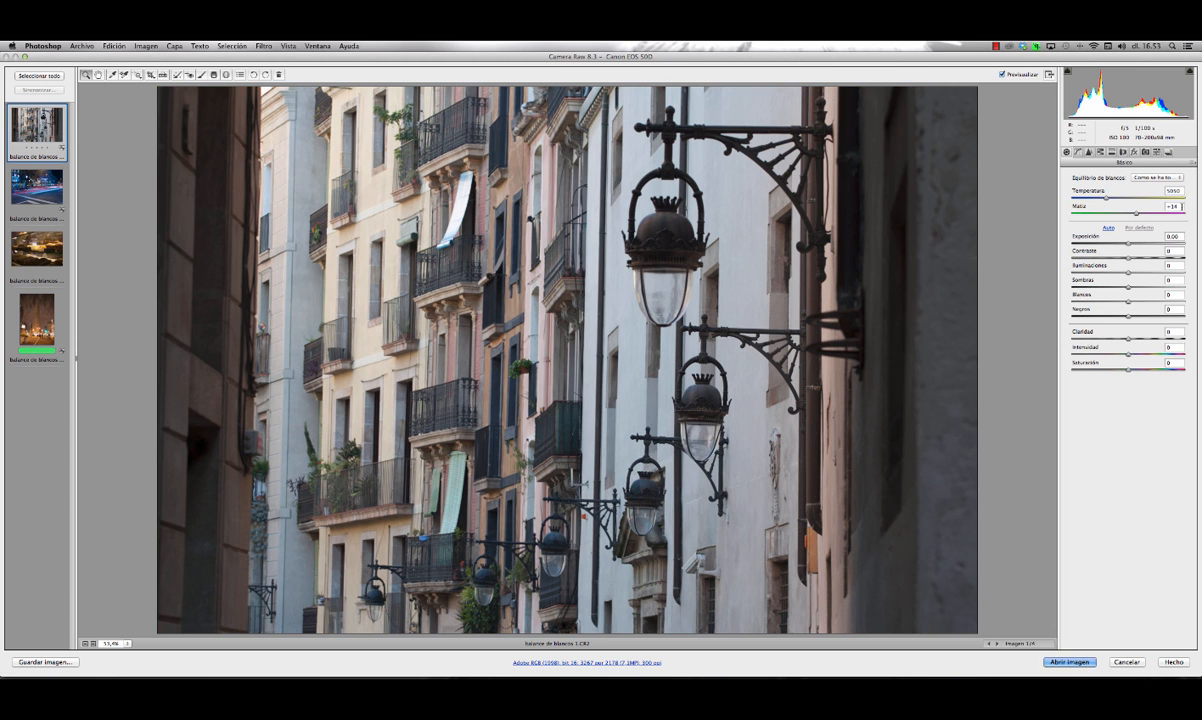
Try the Nublado white balance with a slightly warmer temperature, then return the street lamp photo to Como se ha tomado
click(1155, 178)
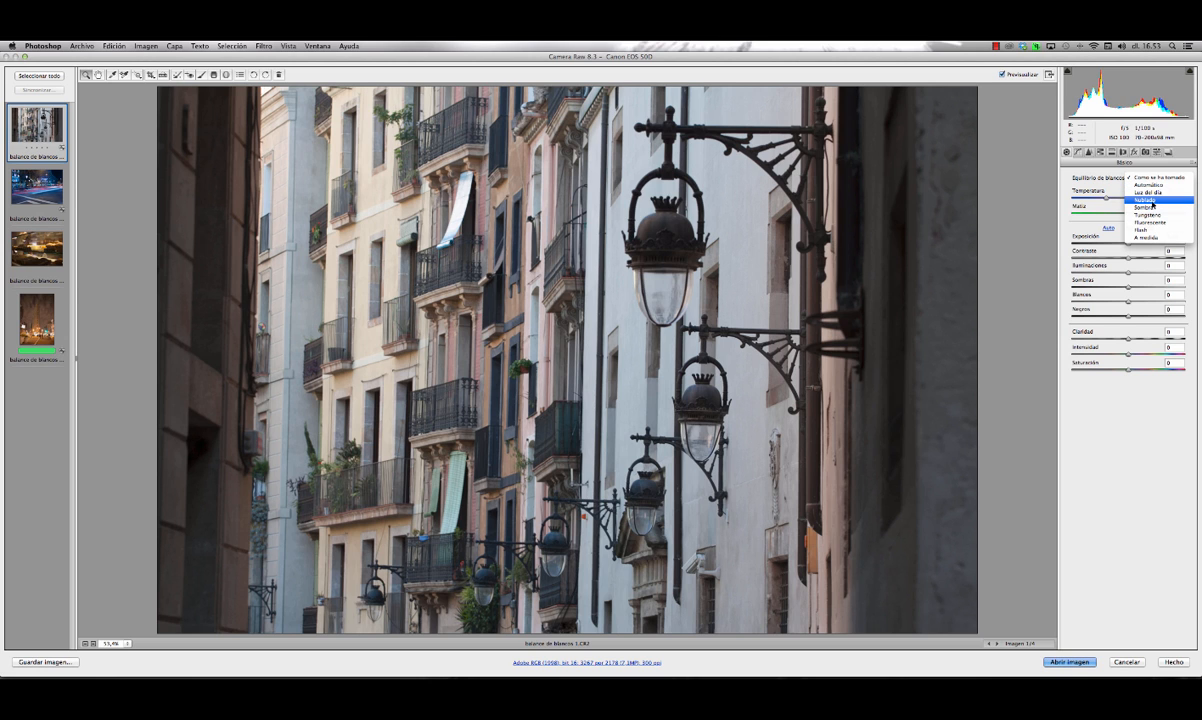
click(1148, 200)
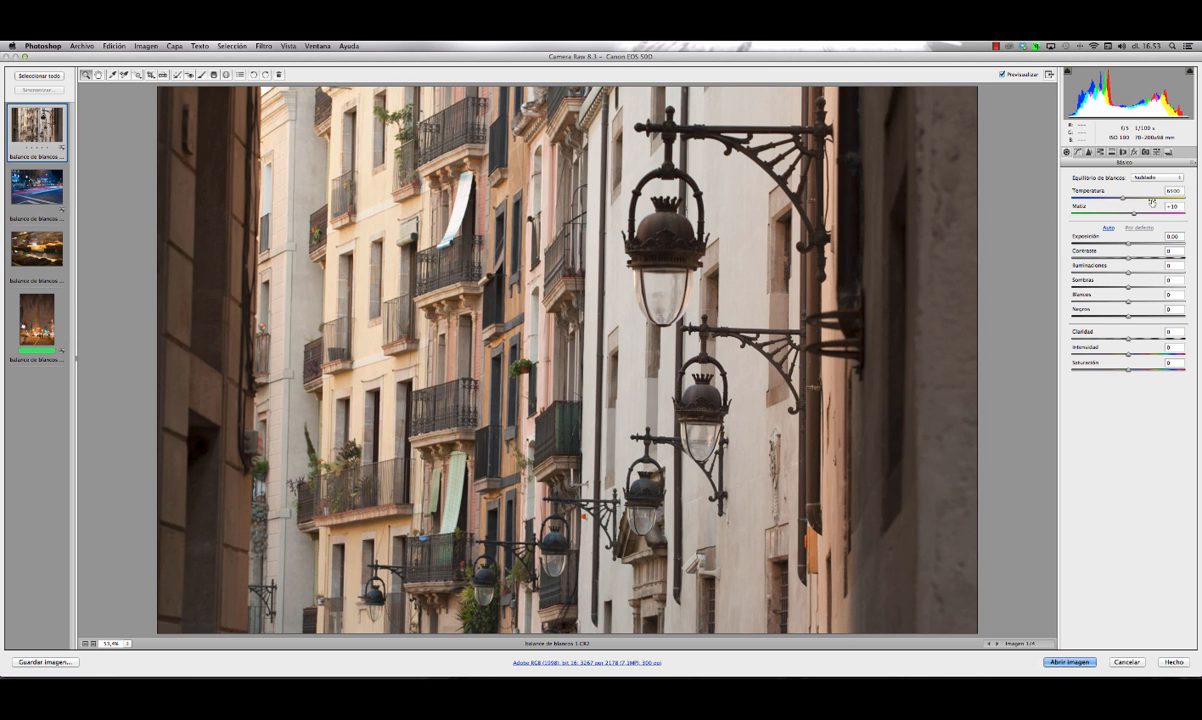
drag(1123, 199, 1131, 199)
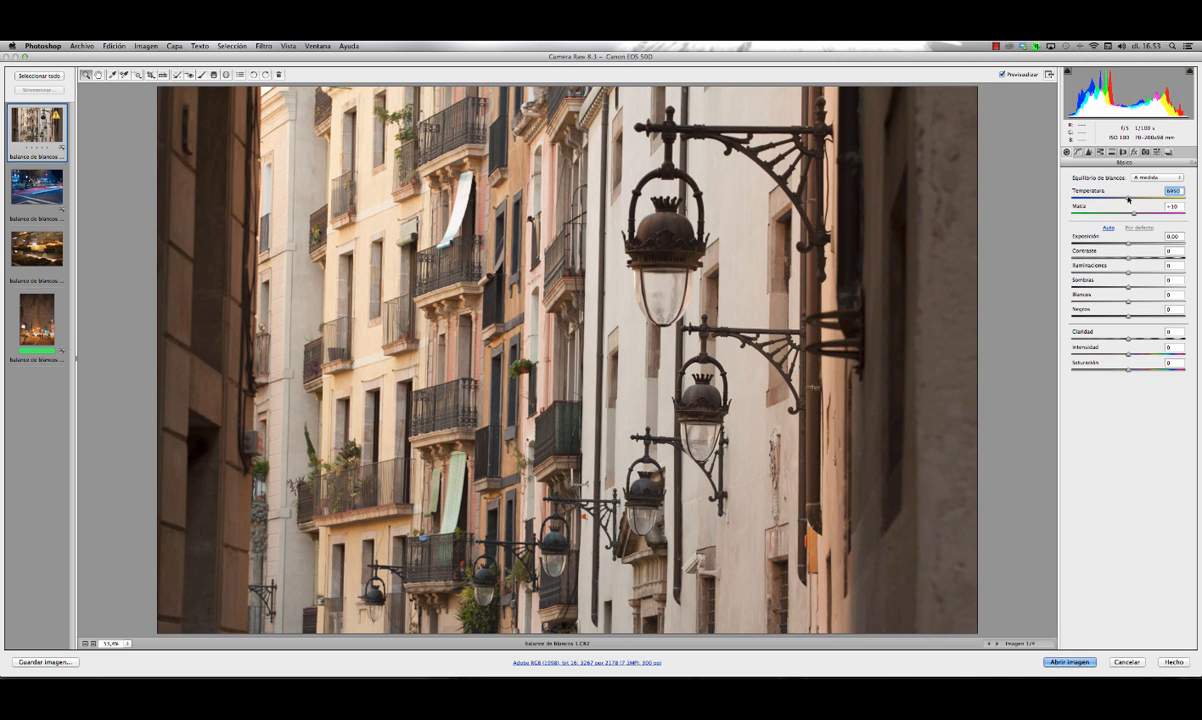
click(1143, 178)
click(1148, 117)
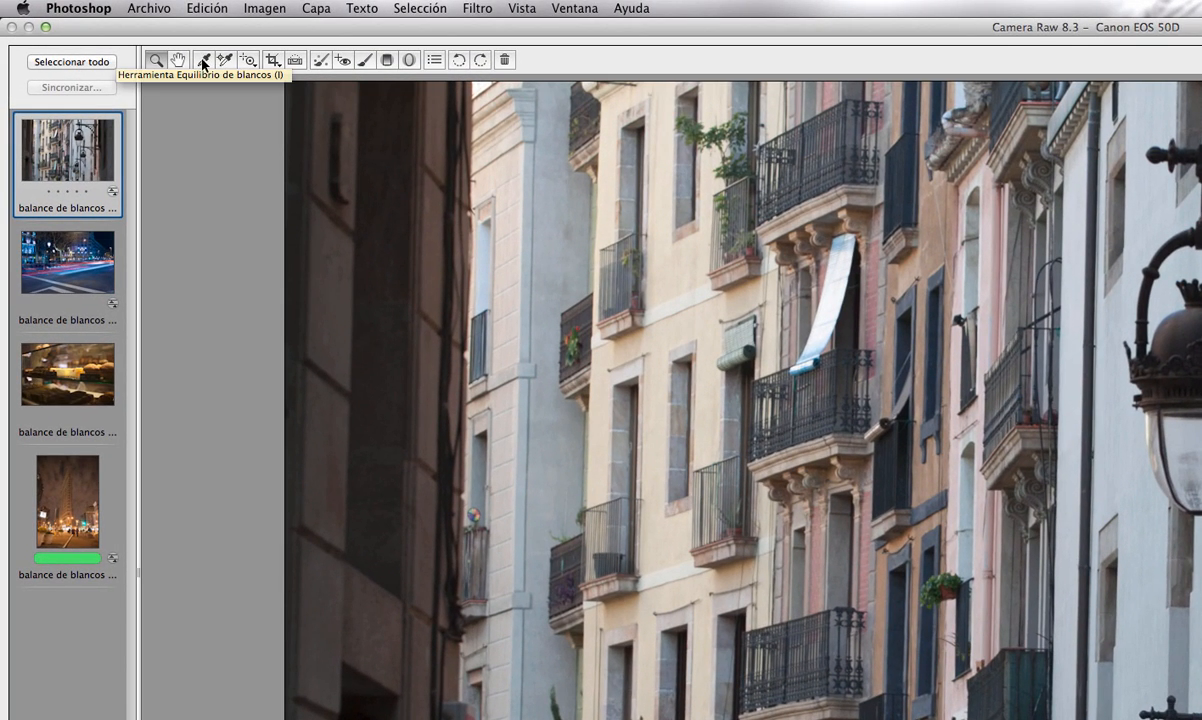
Sample the white wall beside the uppermost street lamp with the White Balance tool to neutralise the colour cast
click(202, 63)
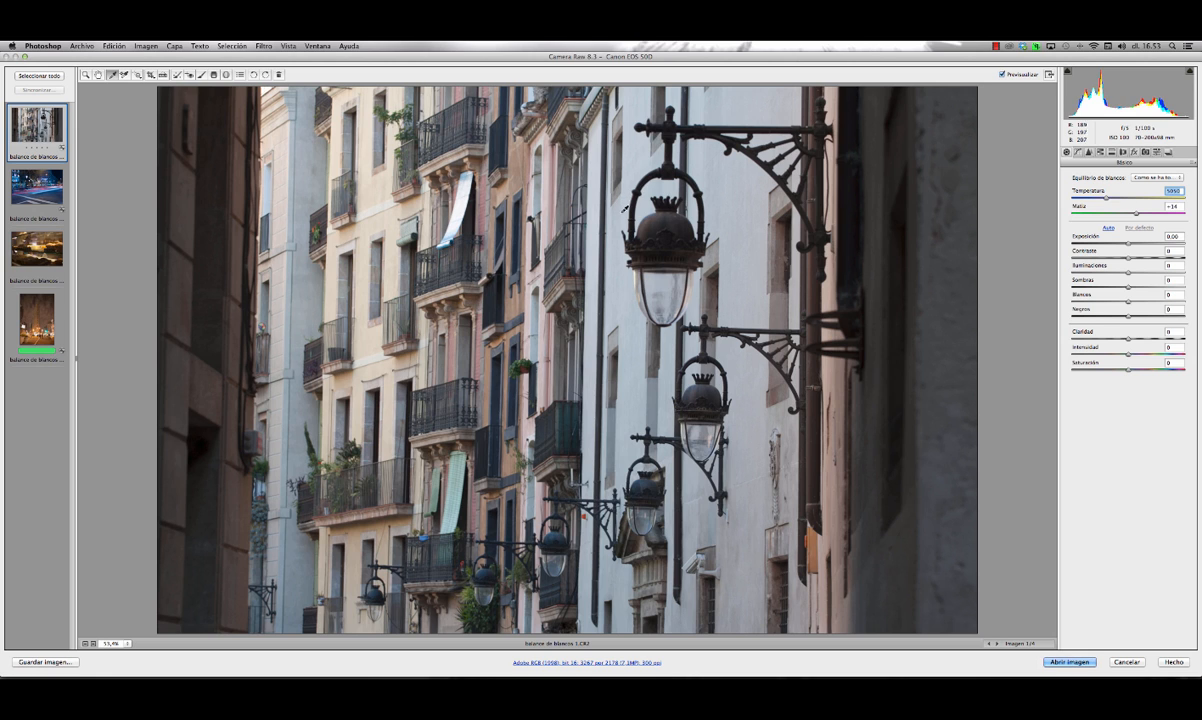
click(622, 213)
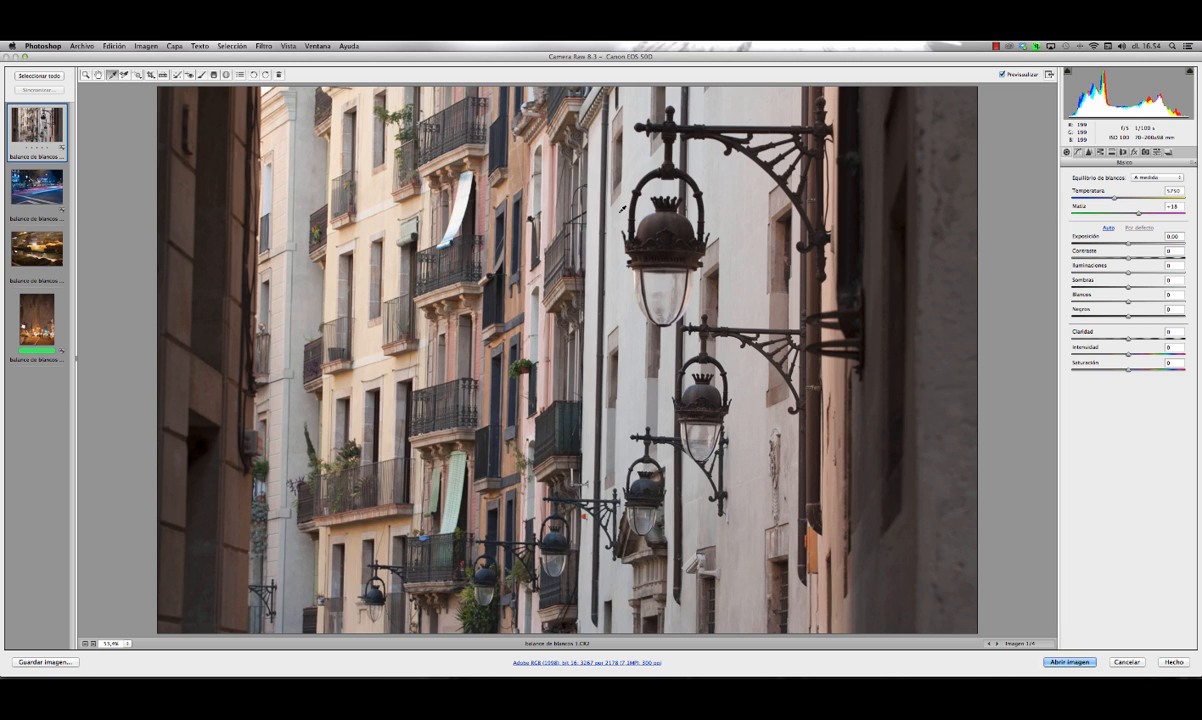
Warm the street lamp photo to a temperature of 6350 and compare it with the original by switching the preview off and on
mouse_move(1114, 198)
mouse_down()
mouse_move(1128, 199)
mouse_move(1106, 200)
mouse_move(1118, 199)
mouse_up()
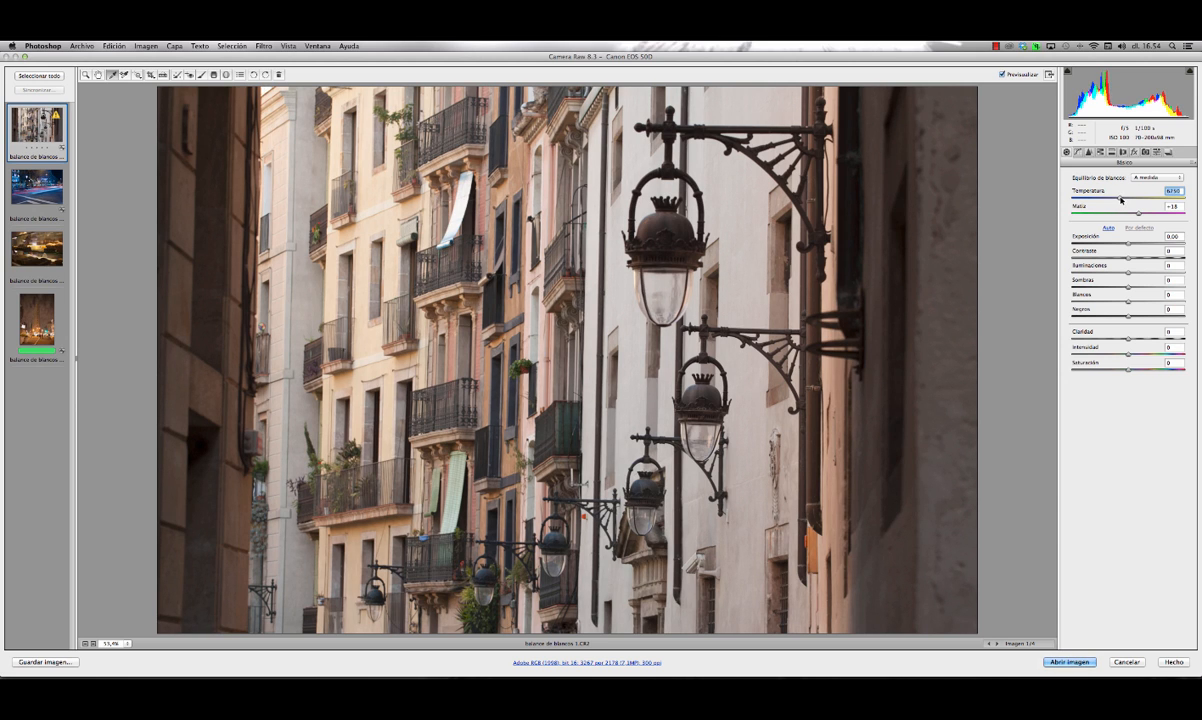
drag(1121, 200, 1121, 200)
click(1002, 75)
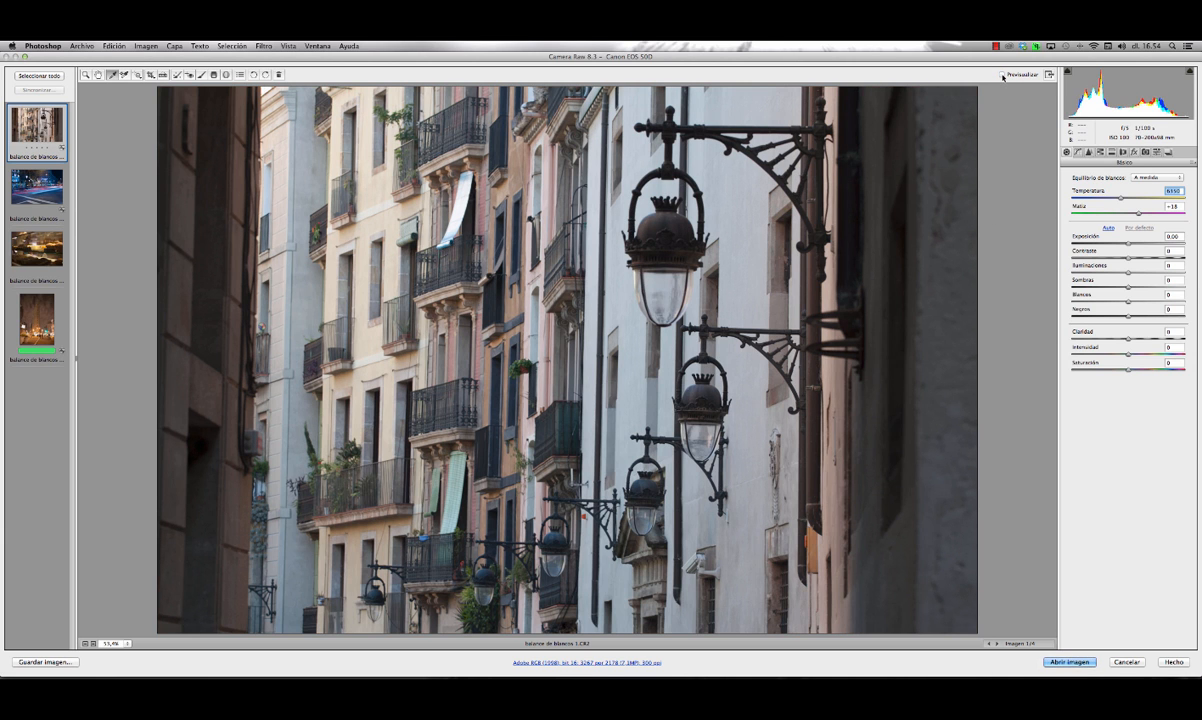
click(1002, 75)
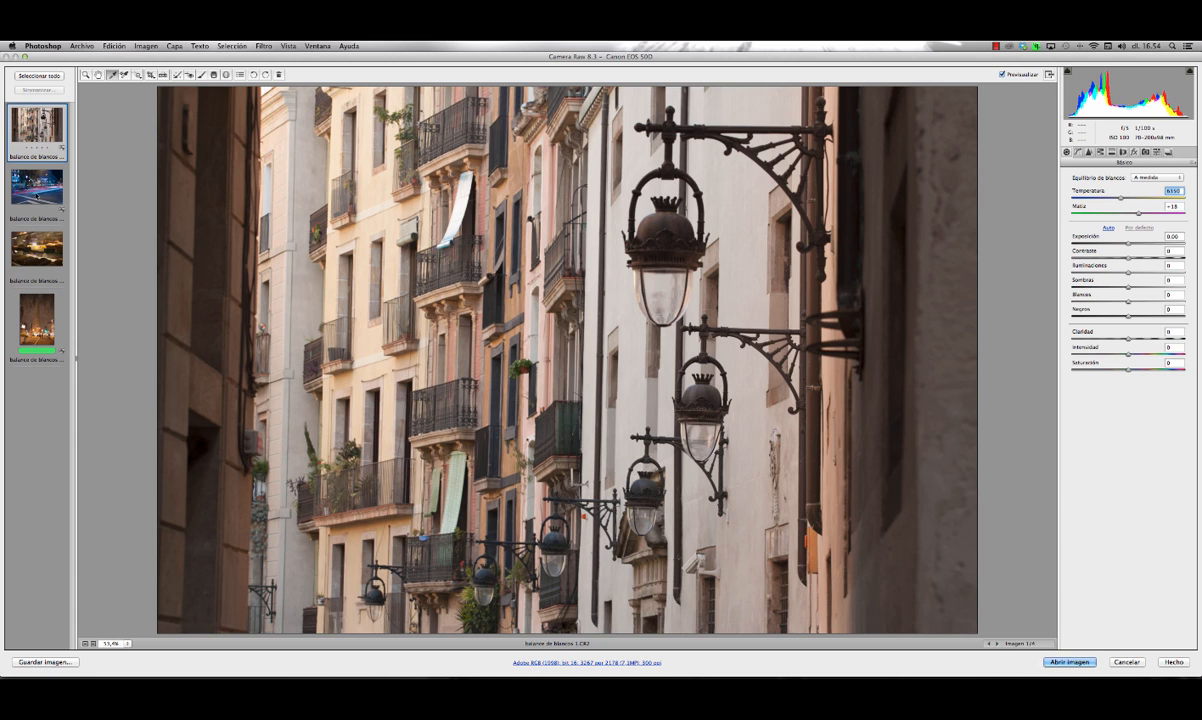
Switch to the night traffic photo and apply the white balance presets Automático, Luz del día and Nublado in turn
click(35, 185)
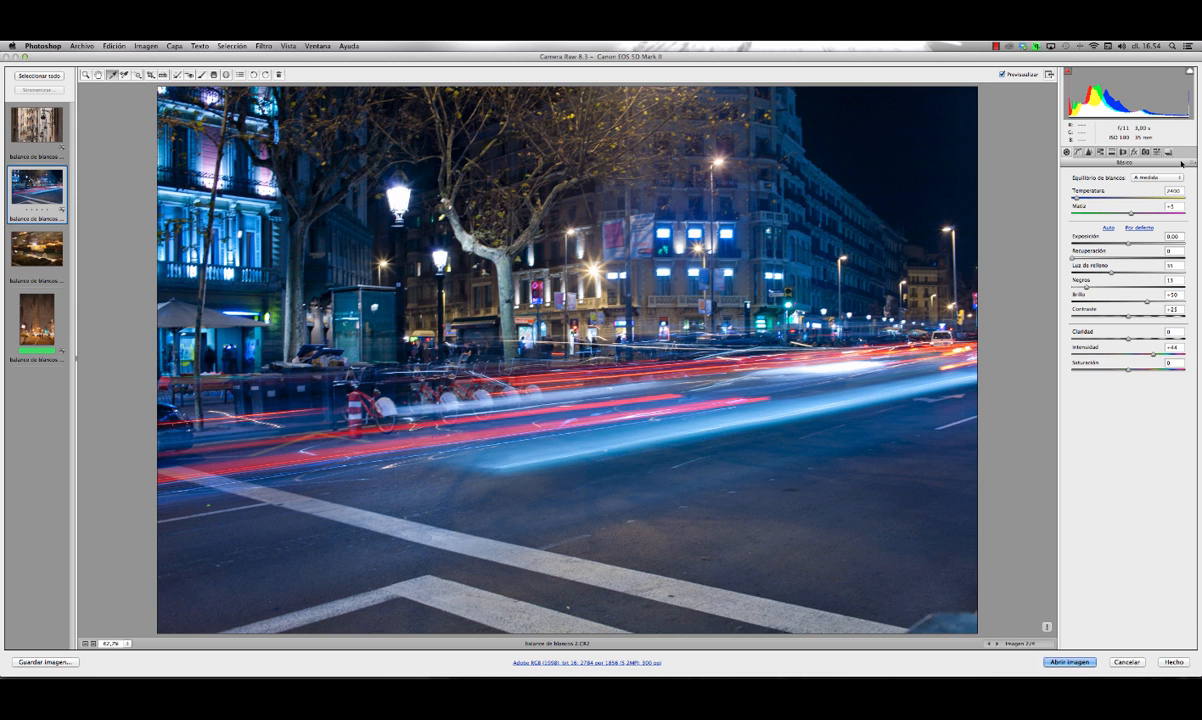
click(1179, 177)
click(1150, 124)
click(1180, 177)
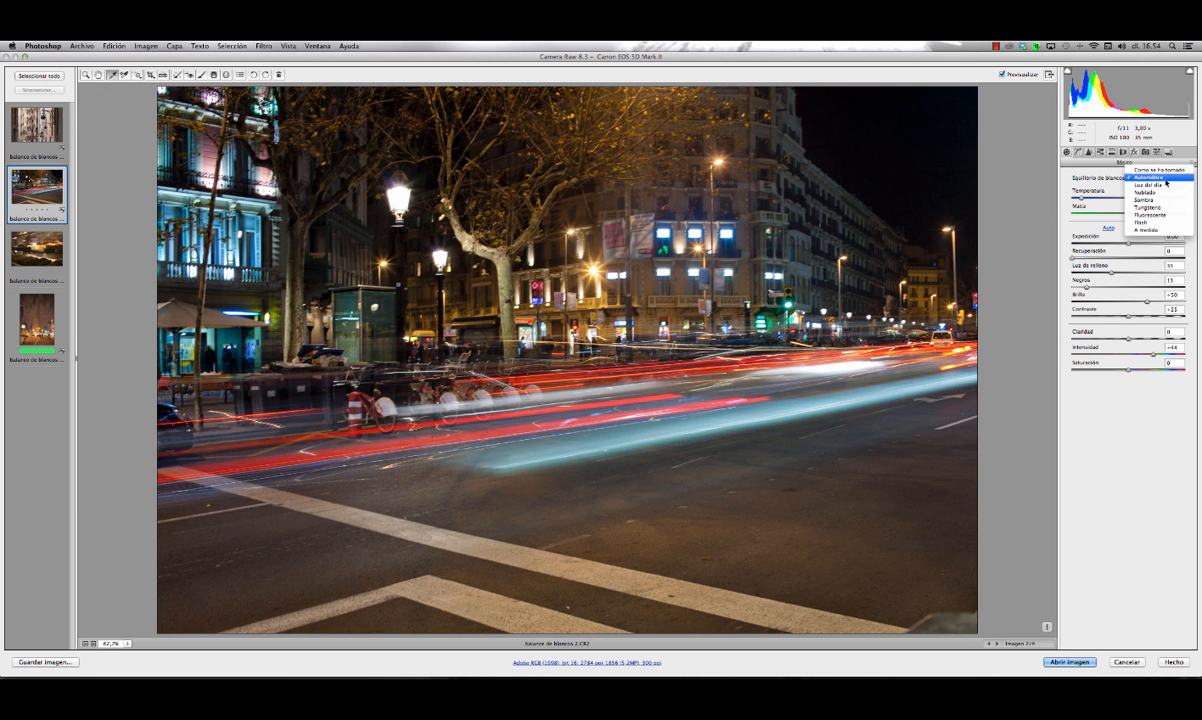
click(1165, 185)
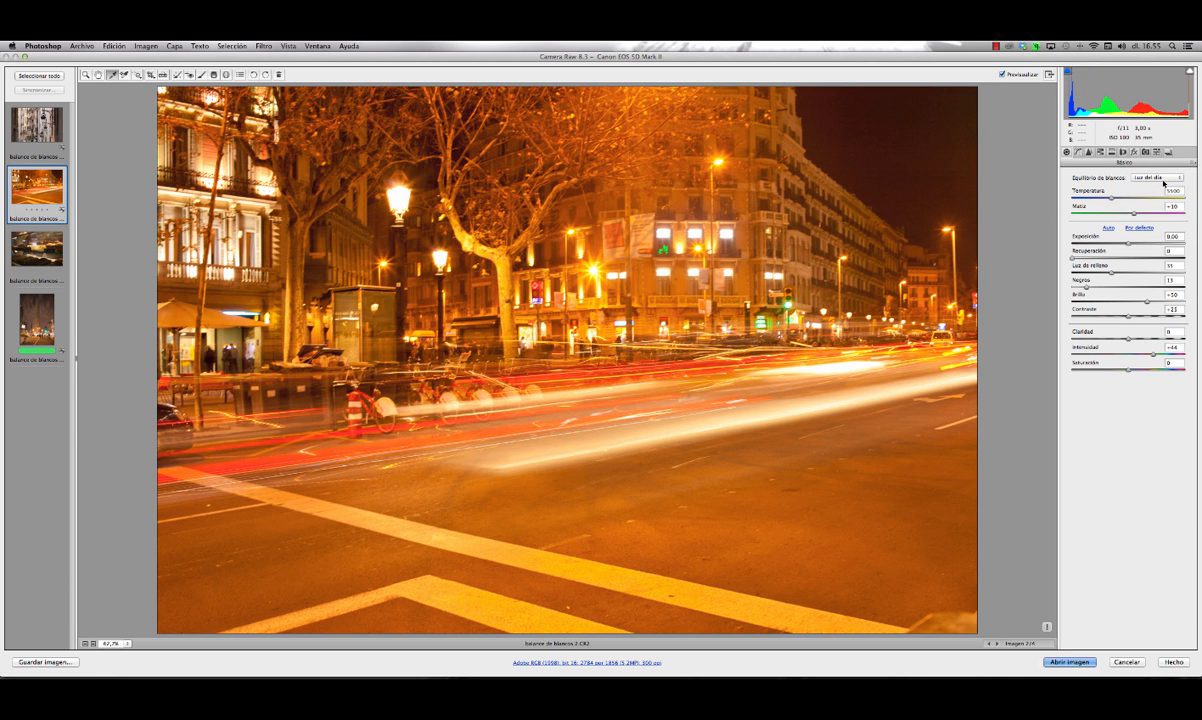
click(1163, 178)
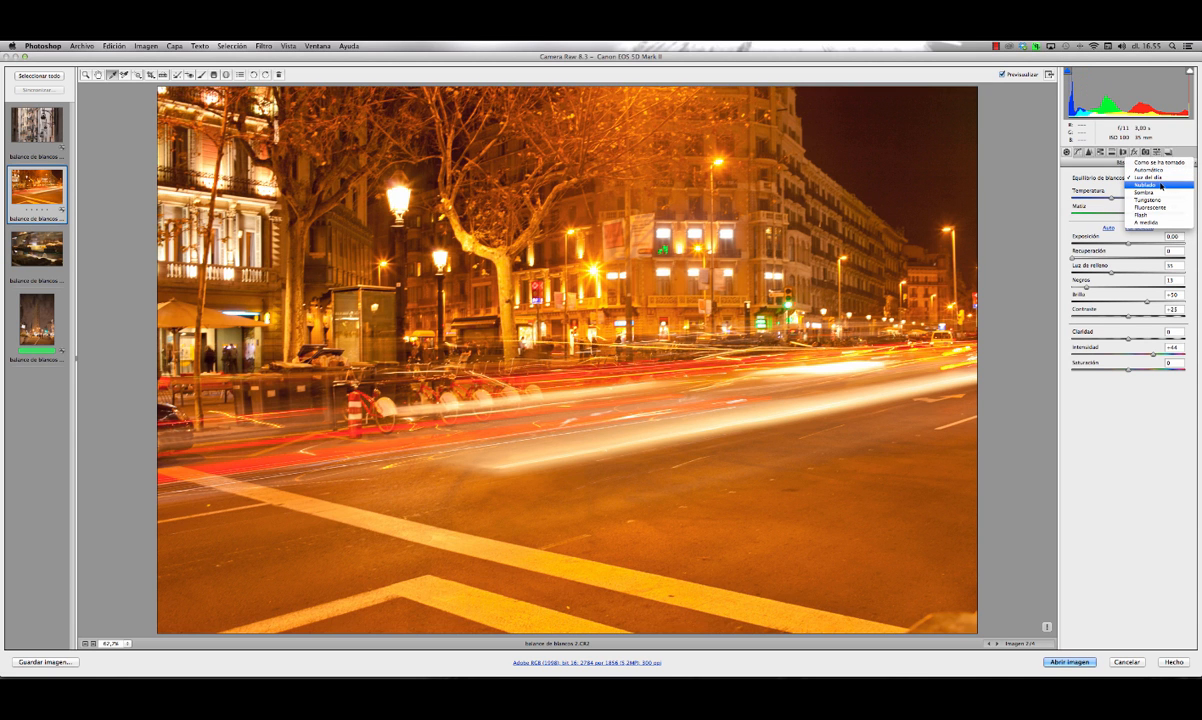
click(1161, 185)
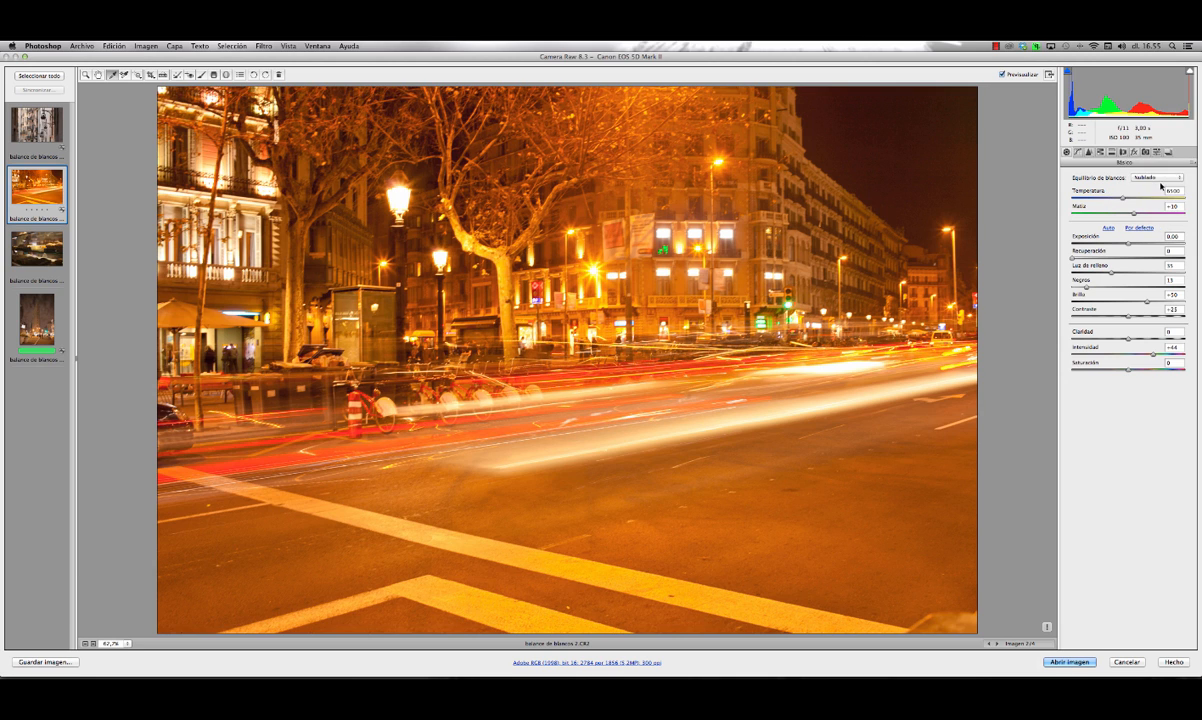
Apply the white balance presets Sombra, Tungsteno, Fluorescente and Flash in turn to the night traffic photo
click(1159, 178)
click(1157, 185)
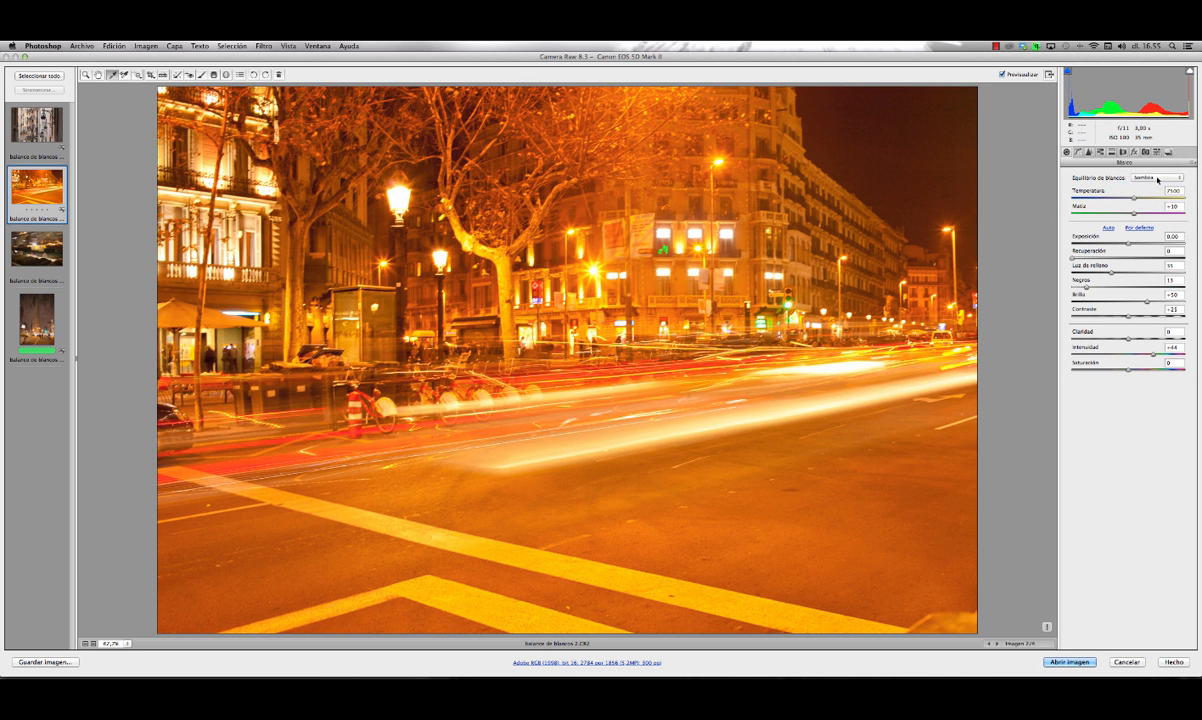
click(1156, 178)
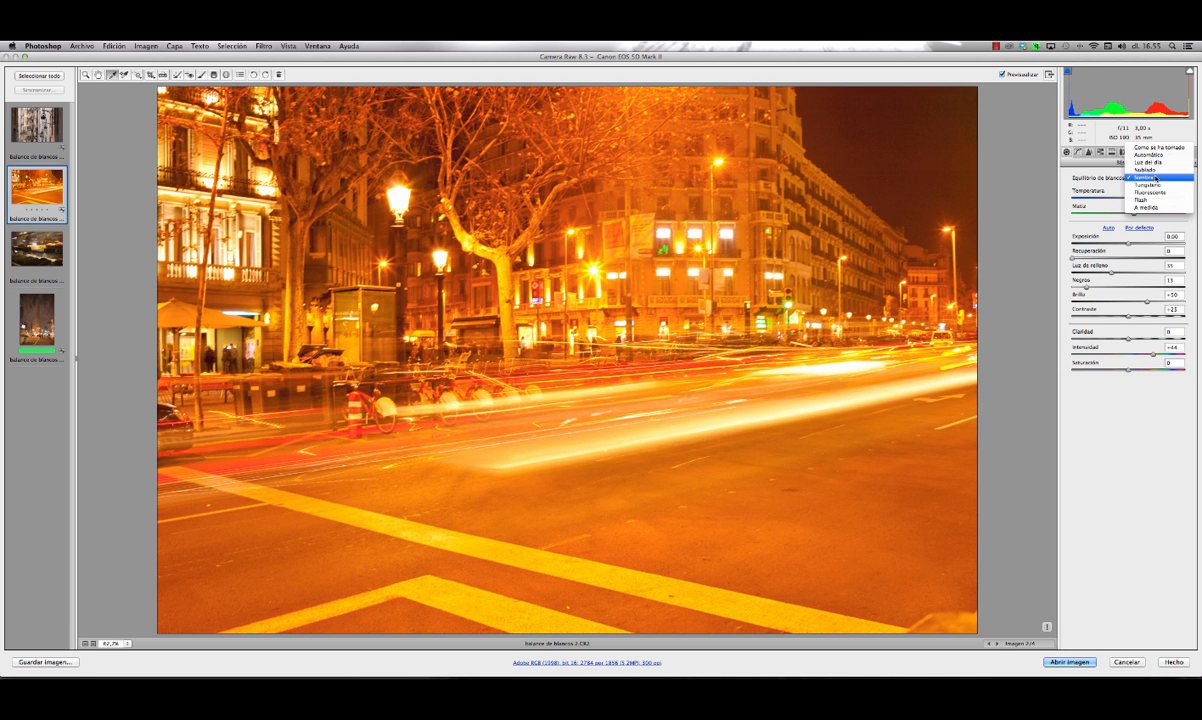
click(1157, 185)
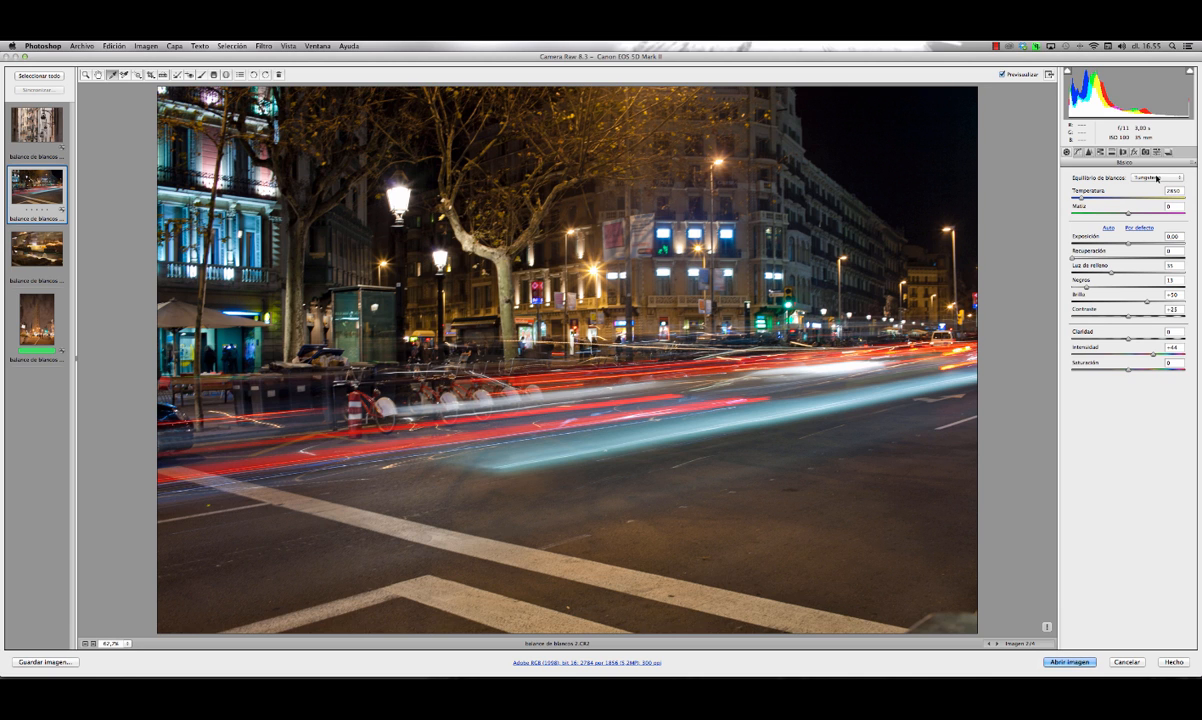
click(1156, 178)
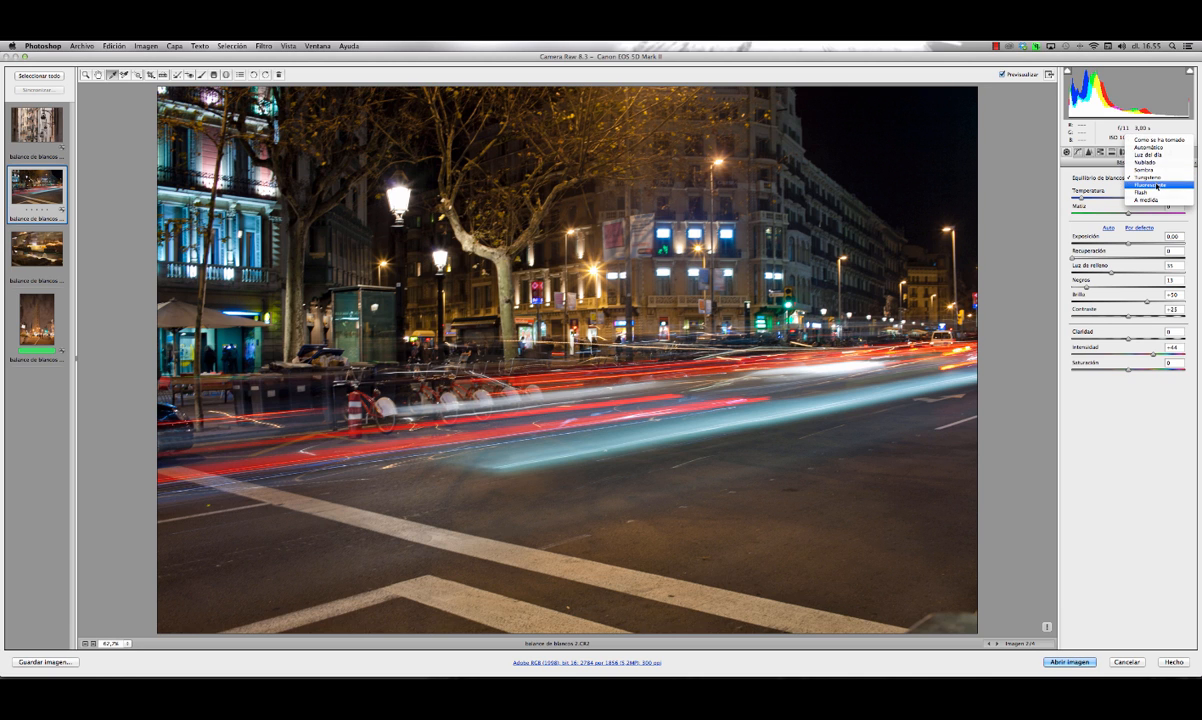
click(1155, 185)
click(1153, 178)
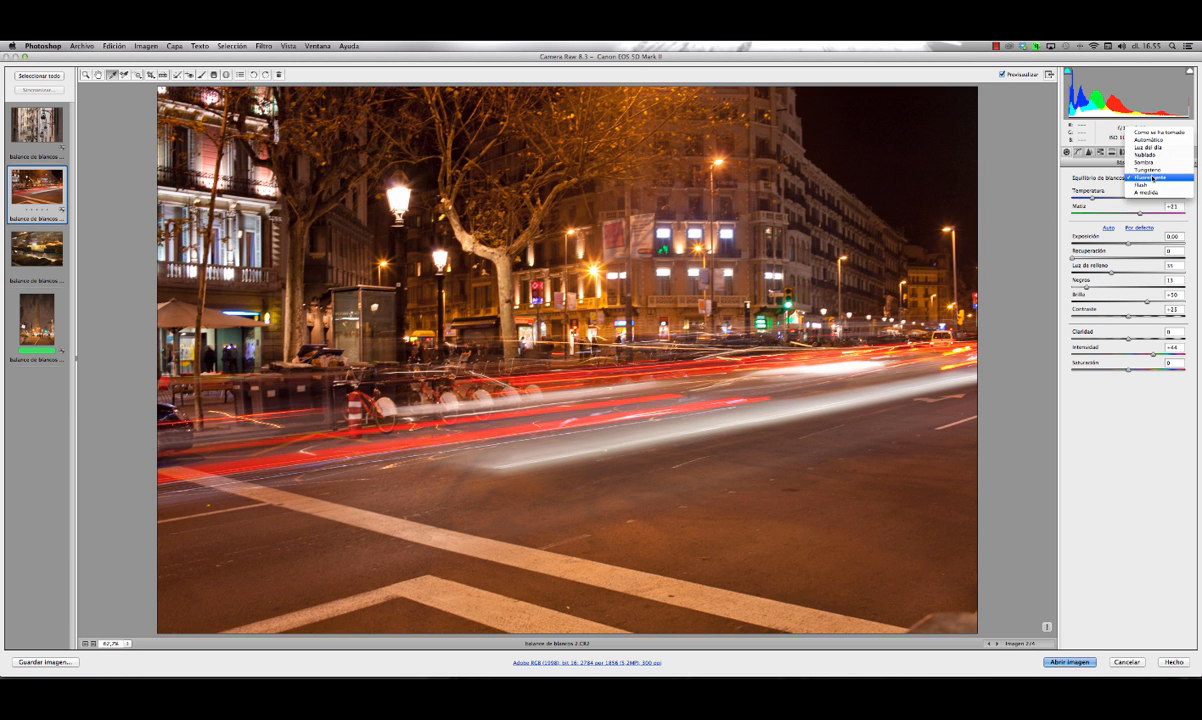
click(1153, 180)
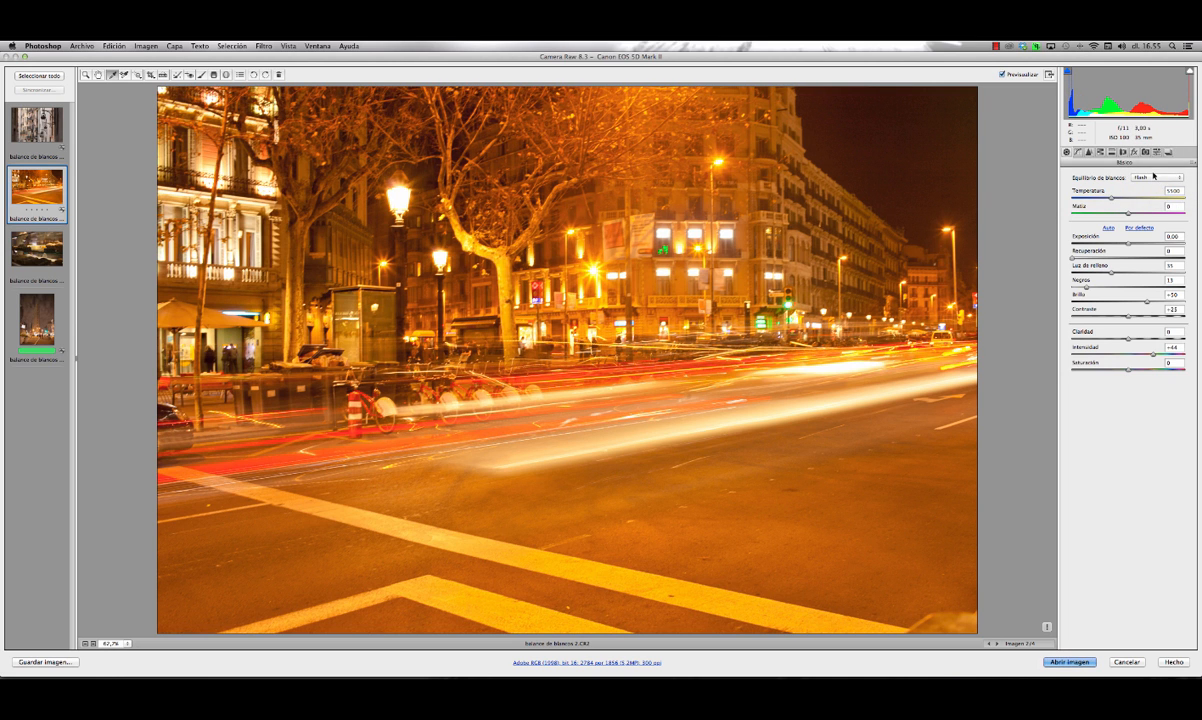
Set the night traffic photo back to the Tungsteno white balance and compare it with the original by switching the preview off and on
click(1153, 178)
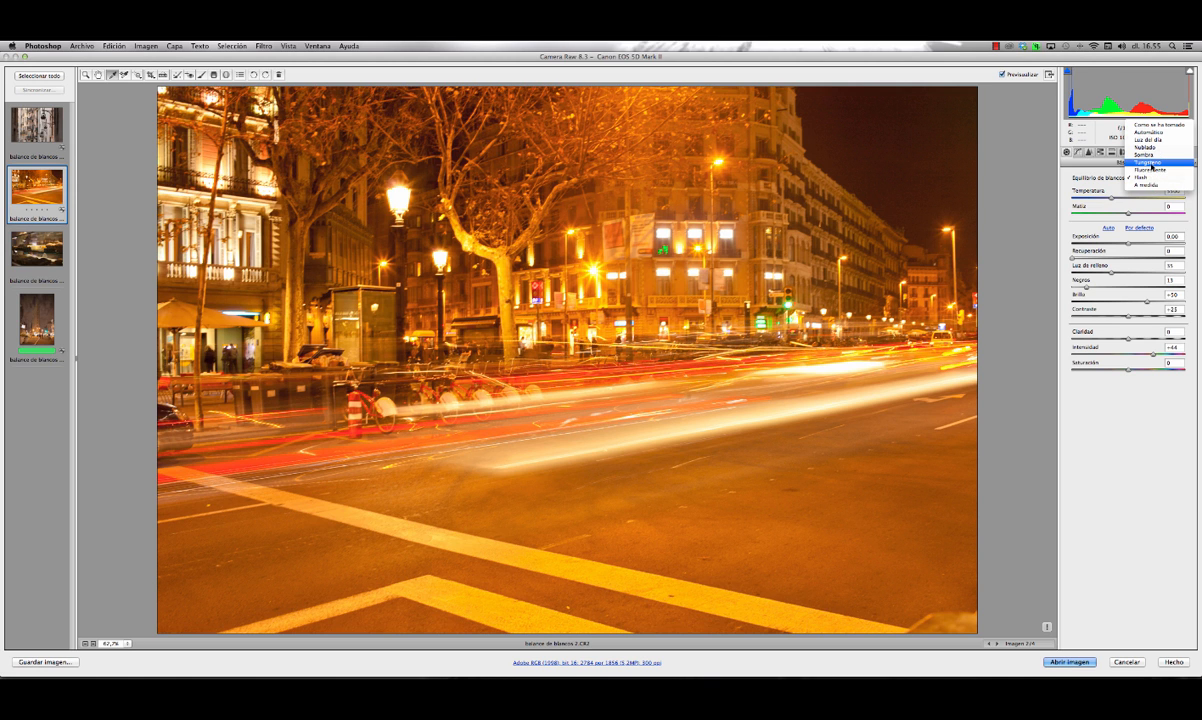
click(1148, 162)
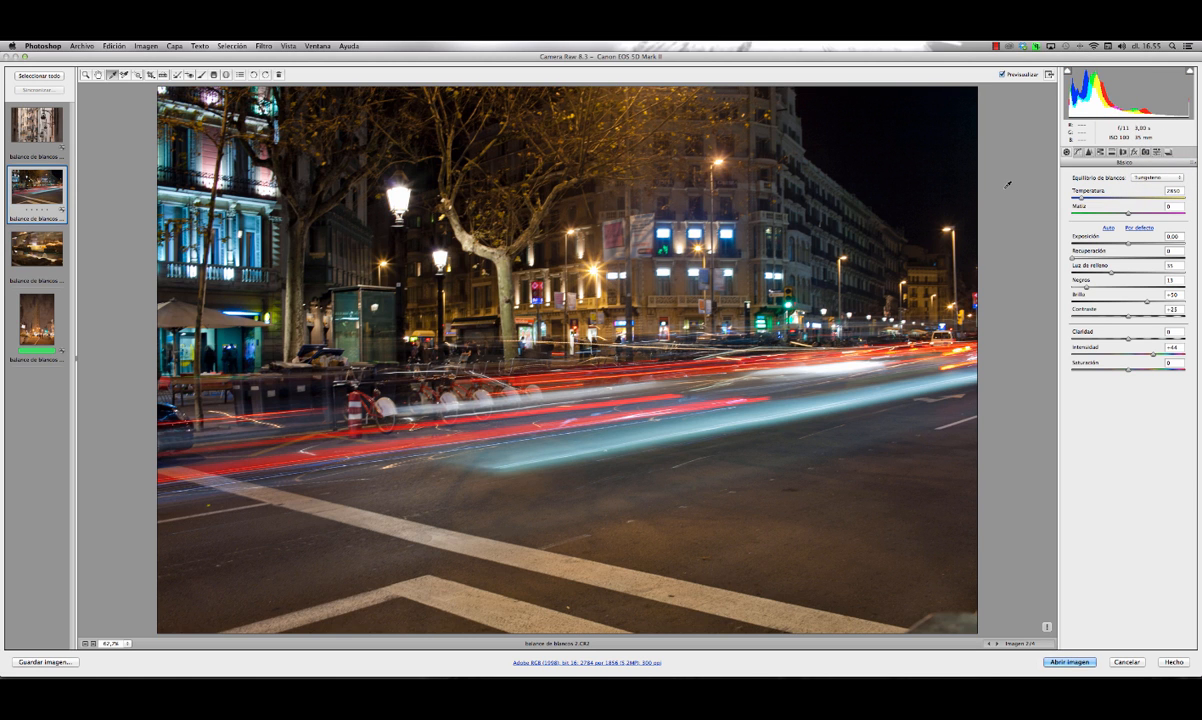
click(1001, 75)
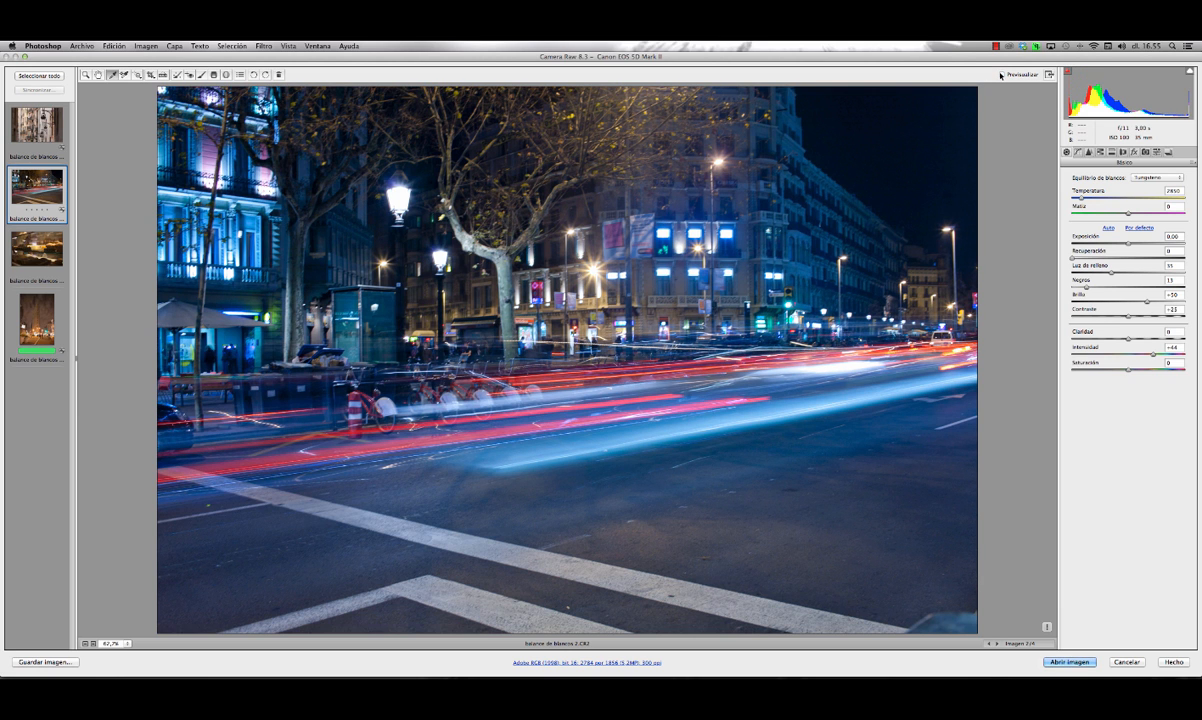
click(1001, 75)
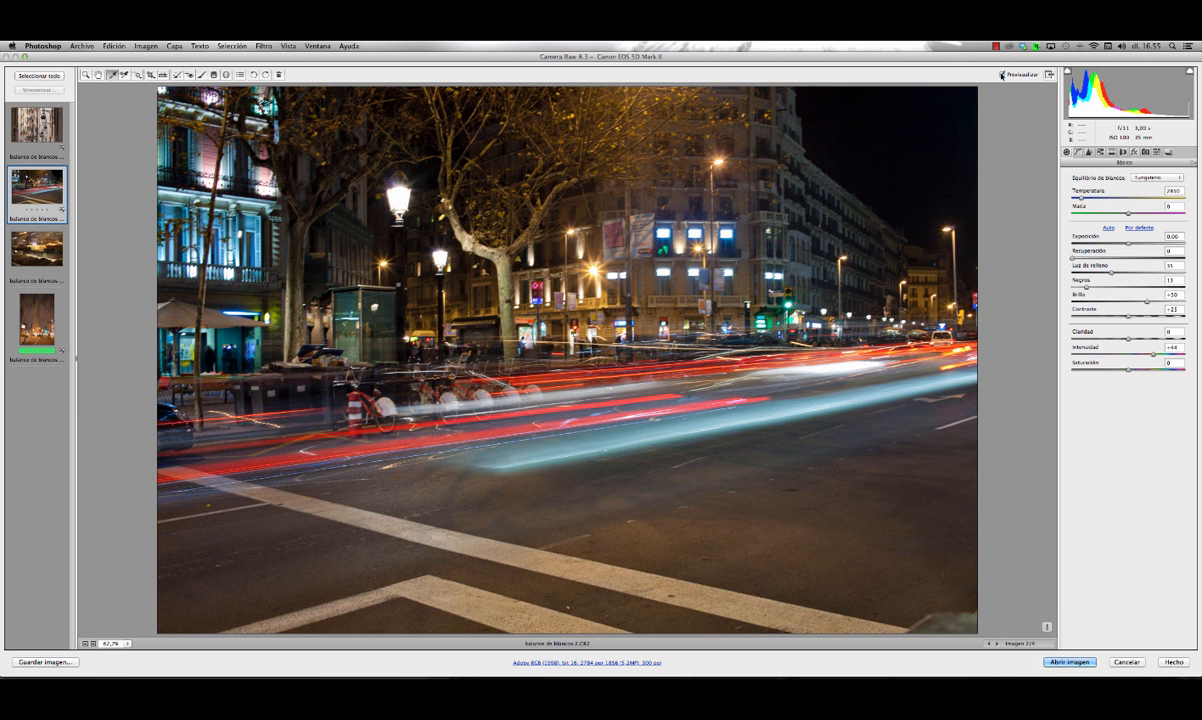
Warm the night traffic photo slightly to a temperature of 2900 and check which white balance option is now selected
click(1080, 199)
click(1181, 178)
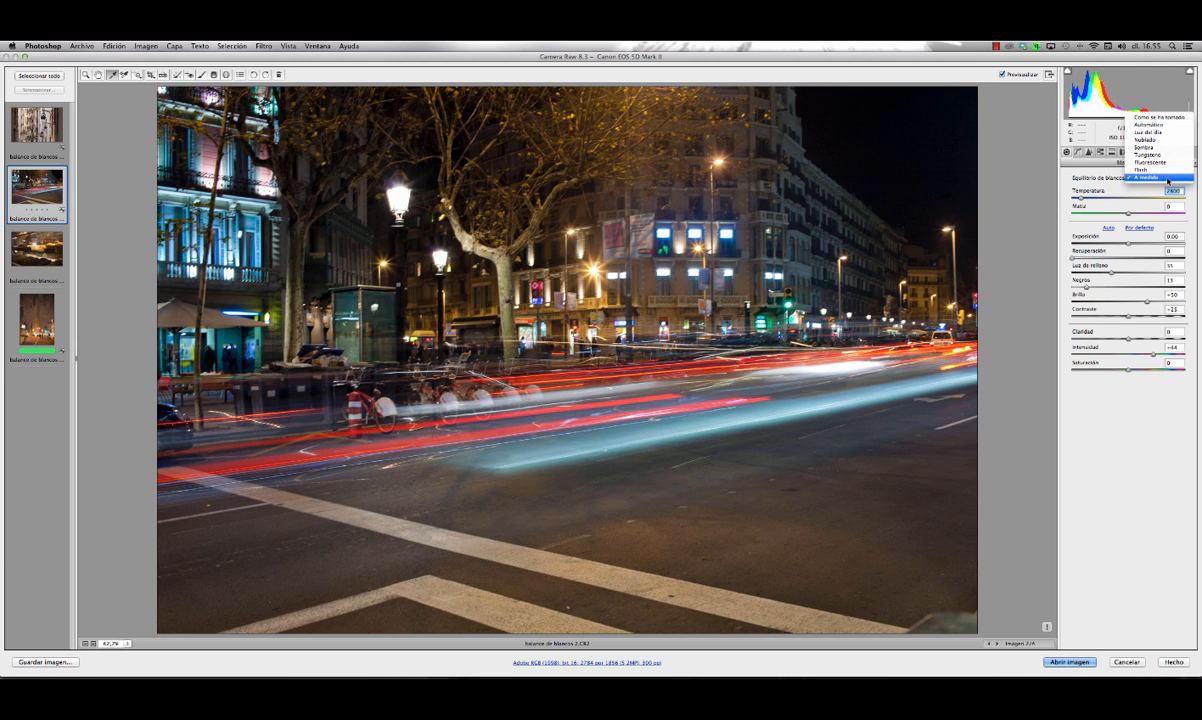
click(1180, 178)
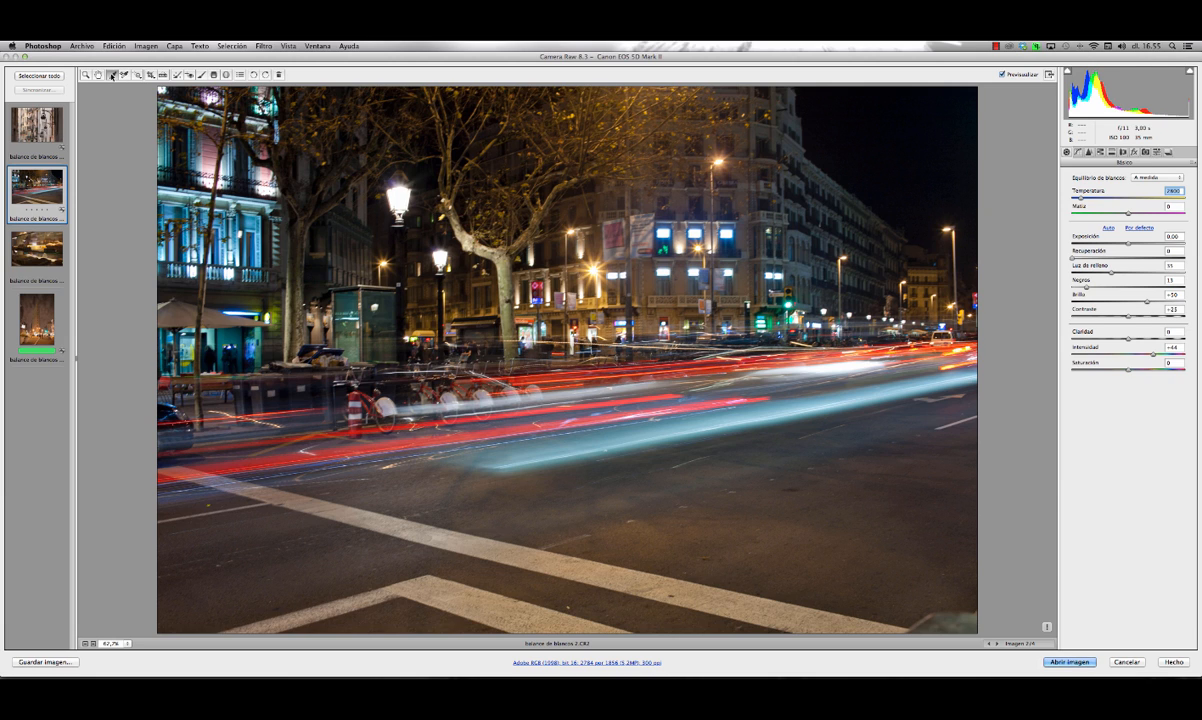
Sample the white road line with the White Balance tool, then fine-tune the night traffic photo's temperature
click(112, 75)
click(444, 536)
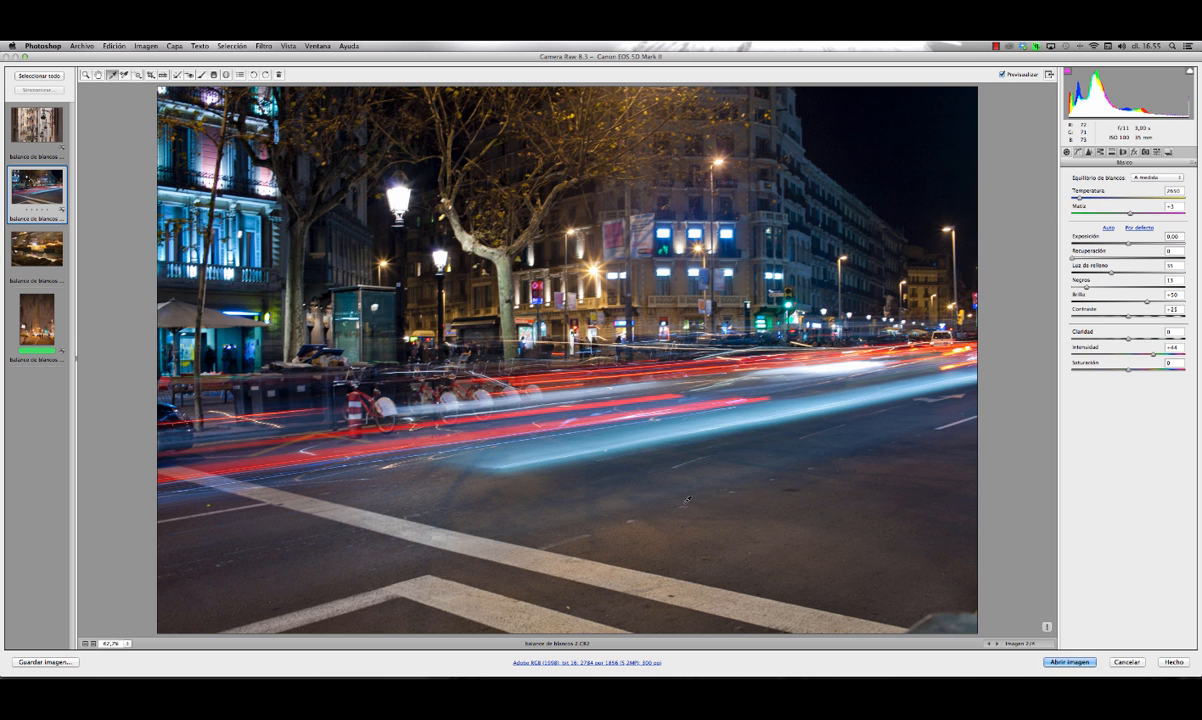
click(1080, 198)
key(Down)
key(Down)
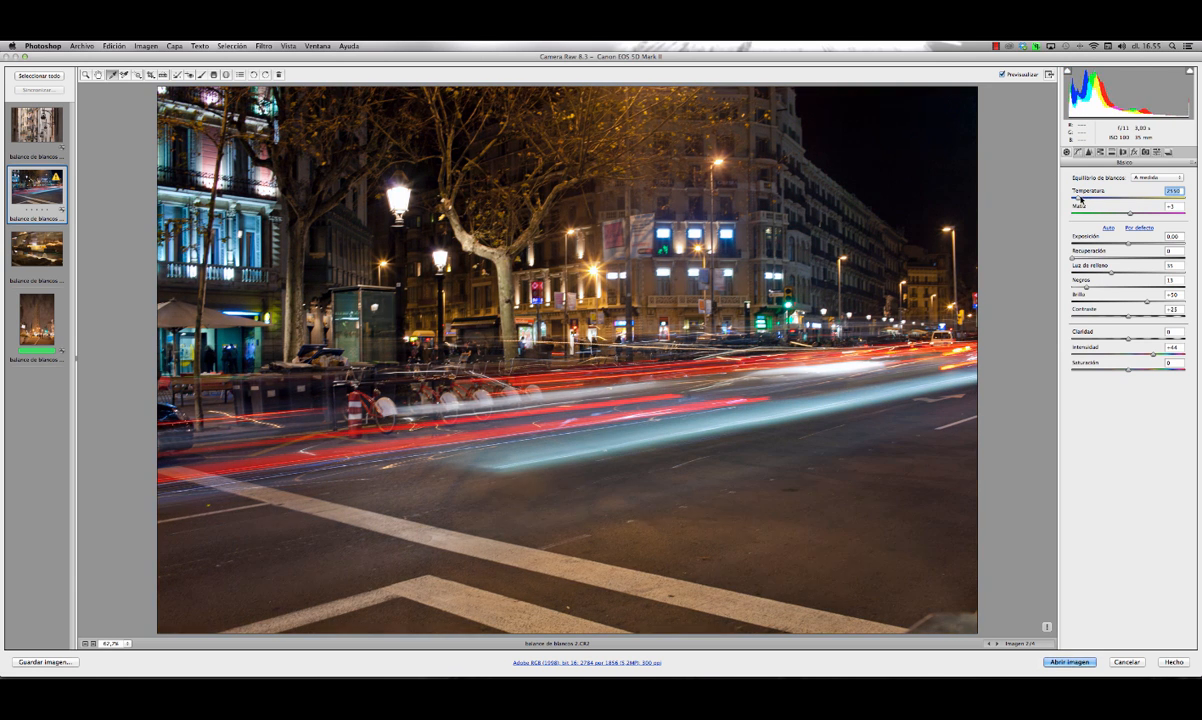
drag(1080, 198, 1080, 199)
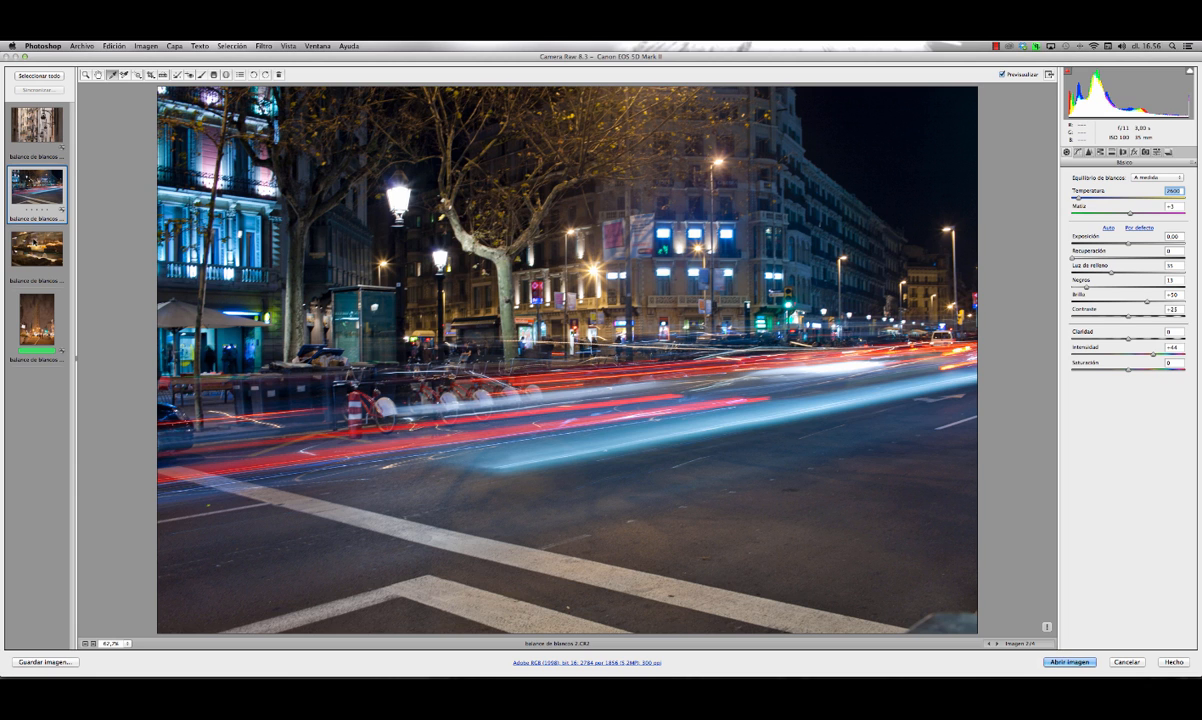
Switch to the pastry display photo and apply the white balance presets Sombra and Tungsteno in turn
click(44, 249)
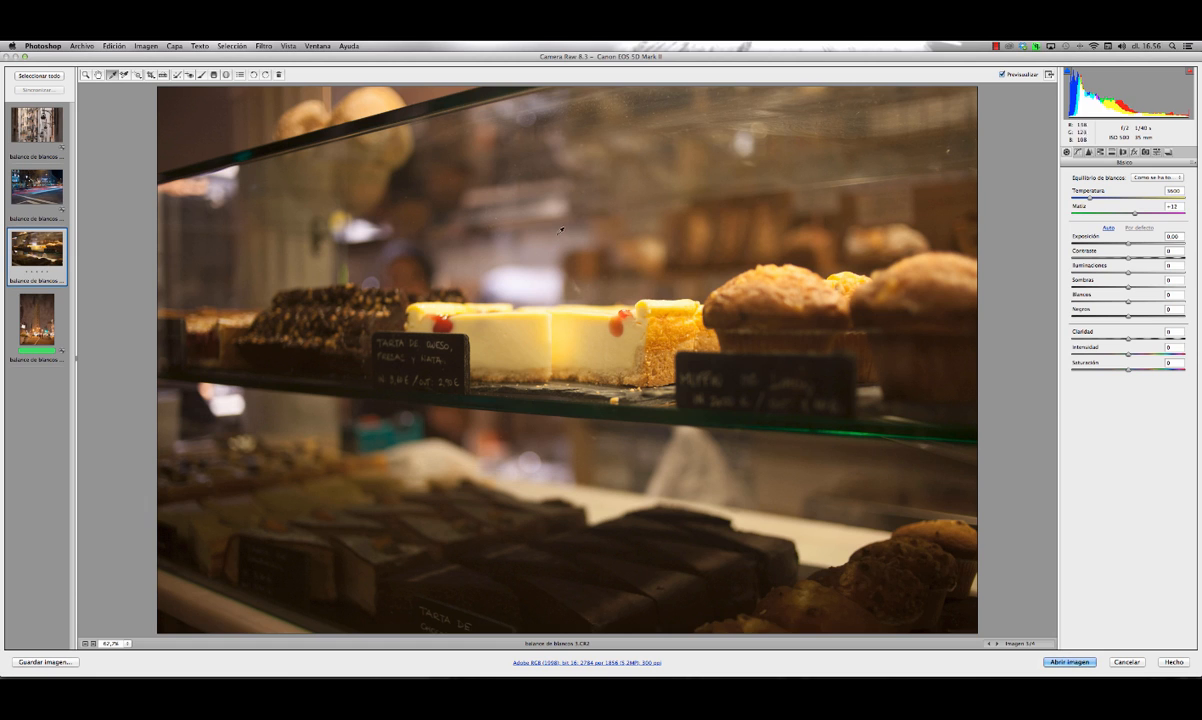
click(1157, 177)
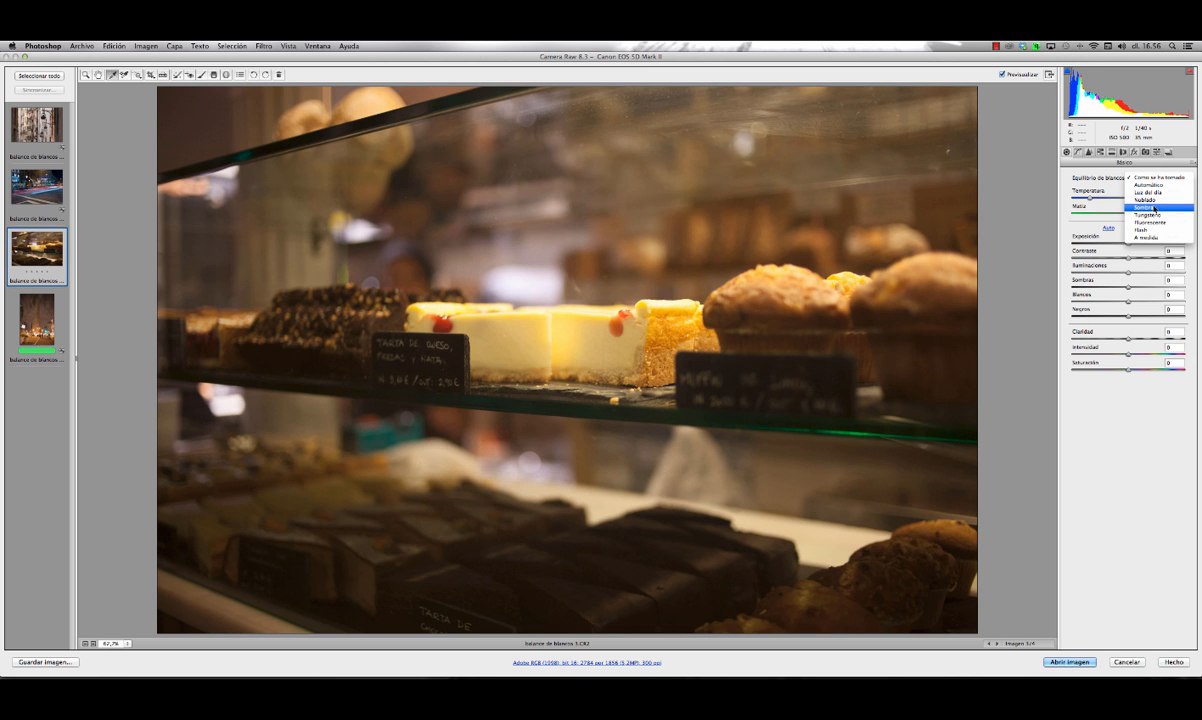
click(1155, 208)
click(1172, 177)
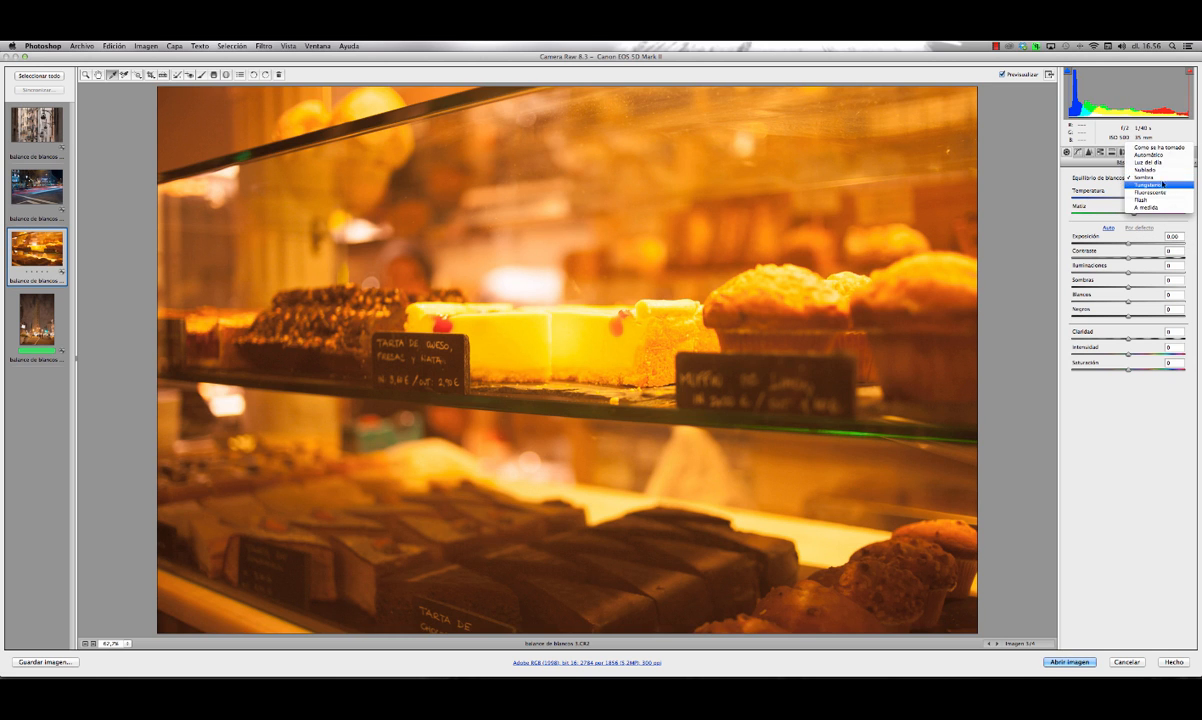
click(1156, 176)
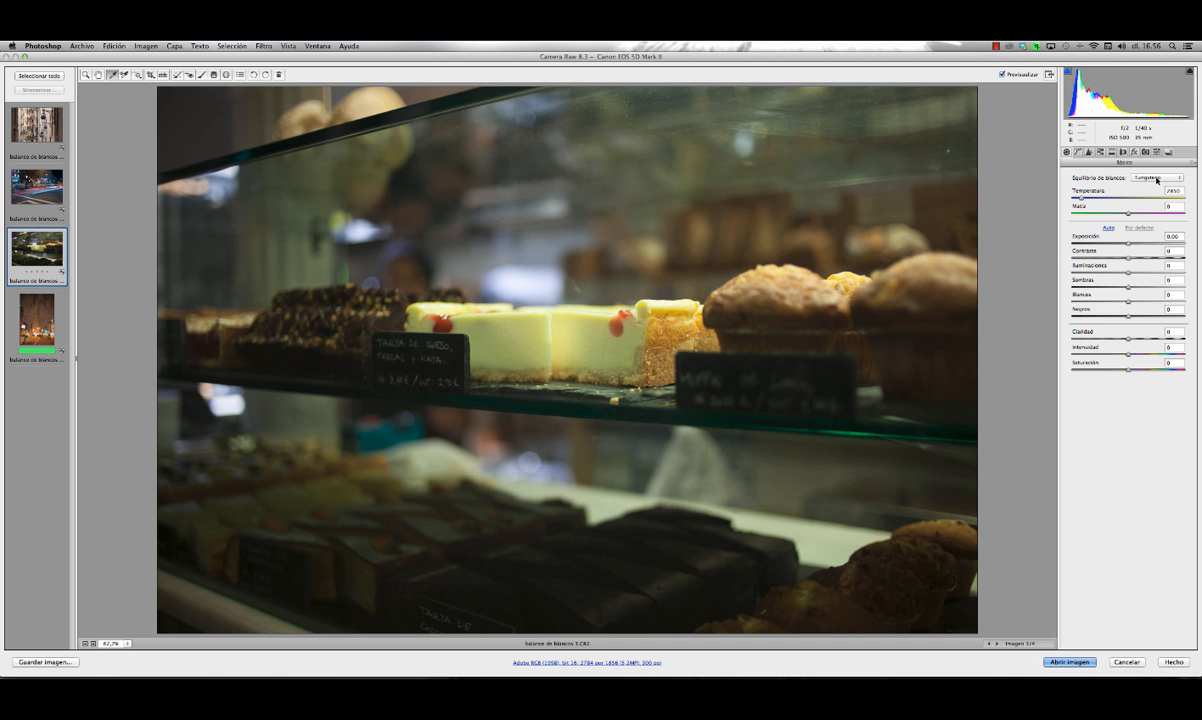
Correct the pastry photo's colour cast with a temperature of 3200 and a tint of +13, then review the white balance options
mouse_move(1081, 197)
mouse_down()
mouse_move(1125, 198)
mouse_move(1075, 198)
mouse_move(1086, 198)
mouse_up()
mouse_move(1128, 213)
mouse_down()
mouse_move(1150, 215)
mouse_move(1135, 216)
mouse_up()
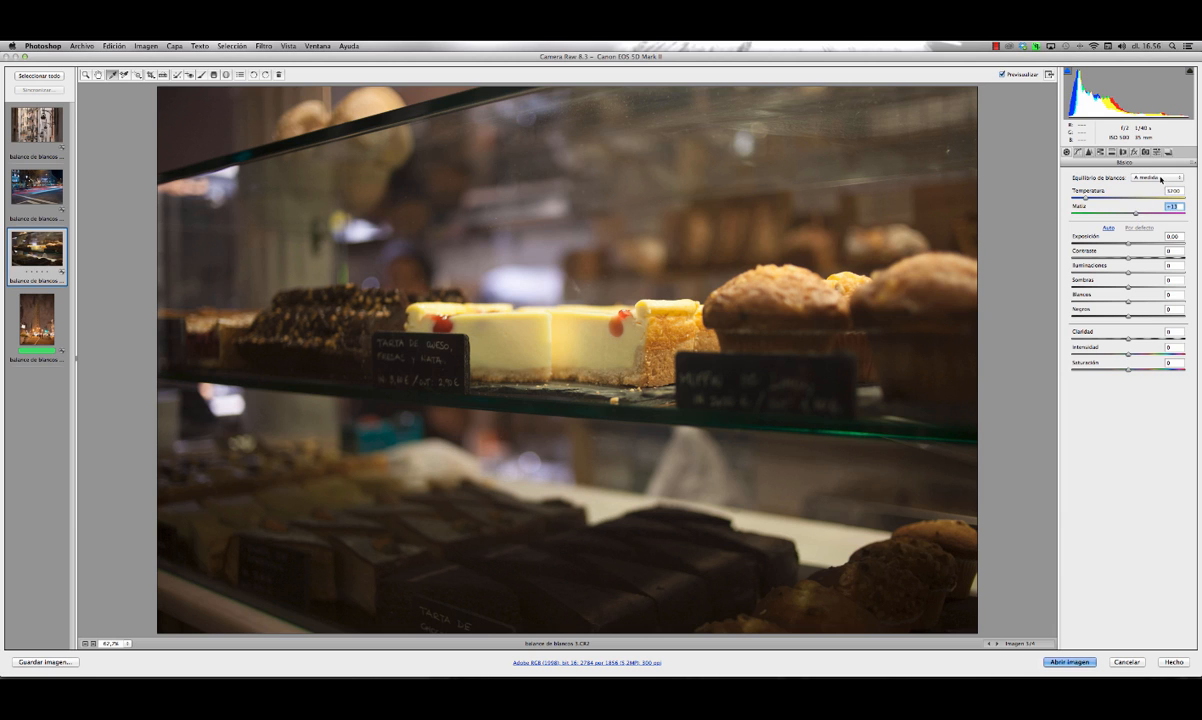
click(1155, 178)
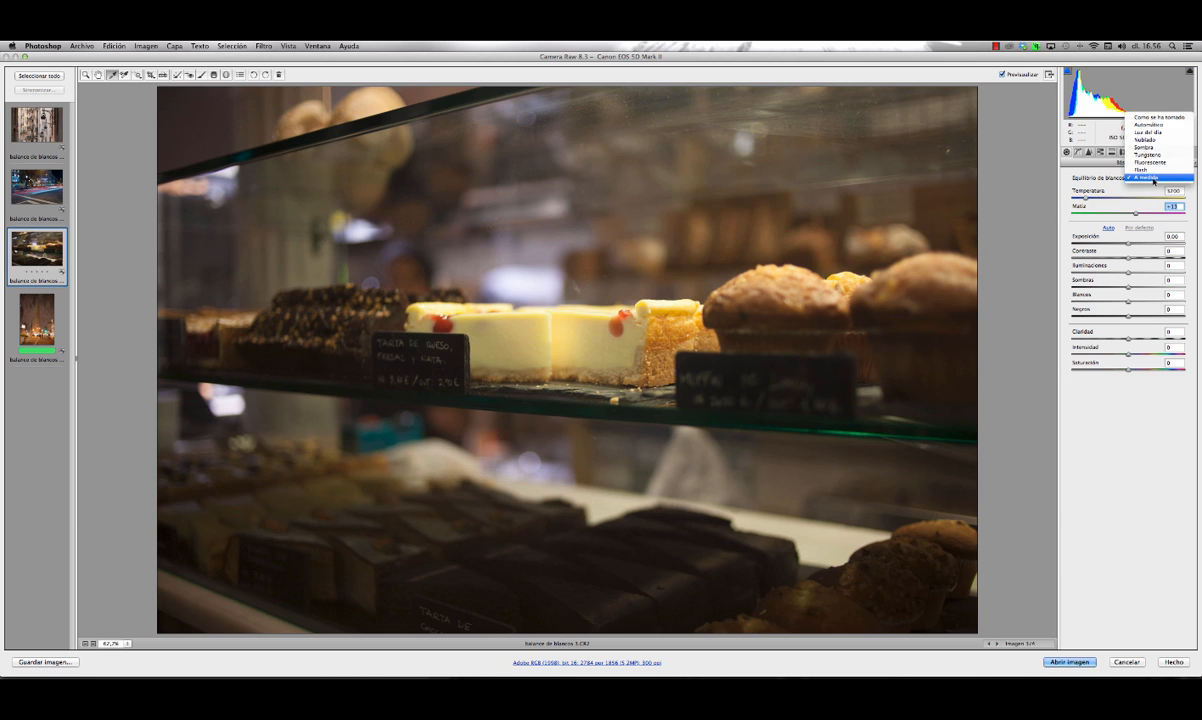
click(1154, 178)
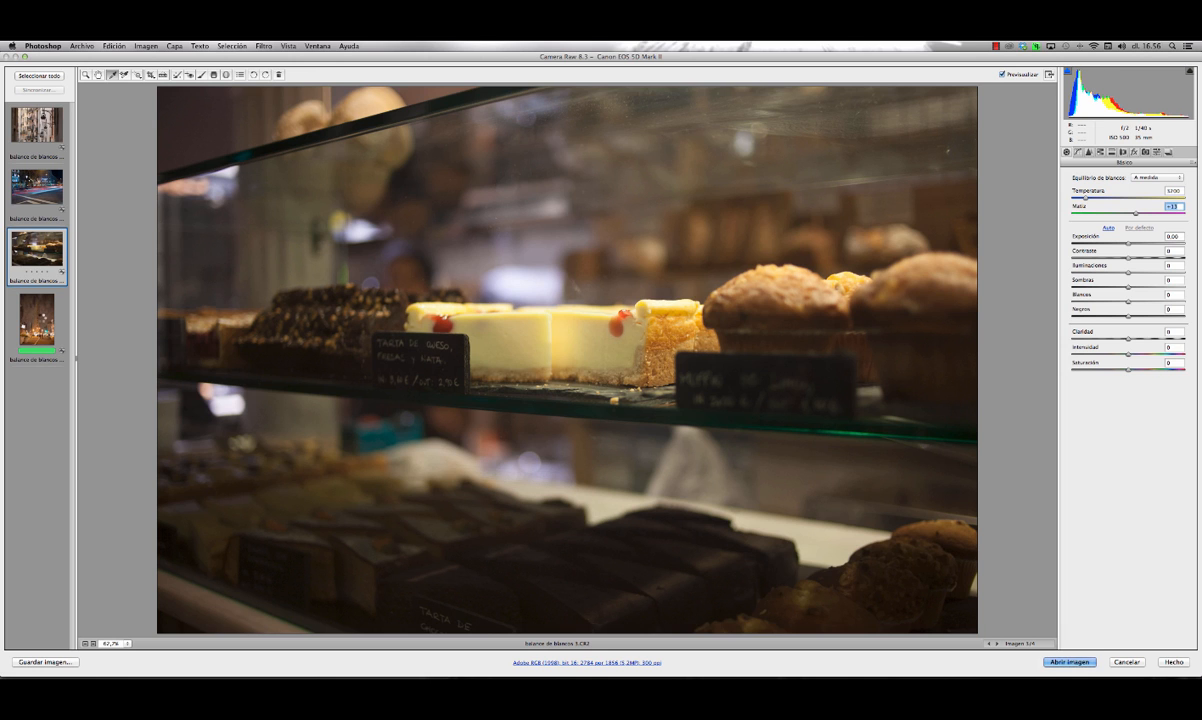
Switch to the night skyscraper photo and set its white balance to Tungsteno
click(39, 300)
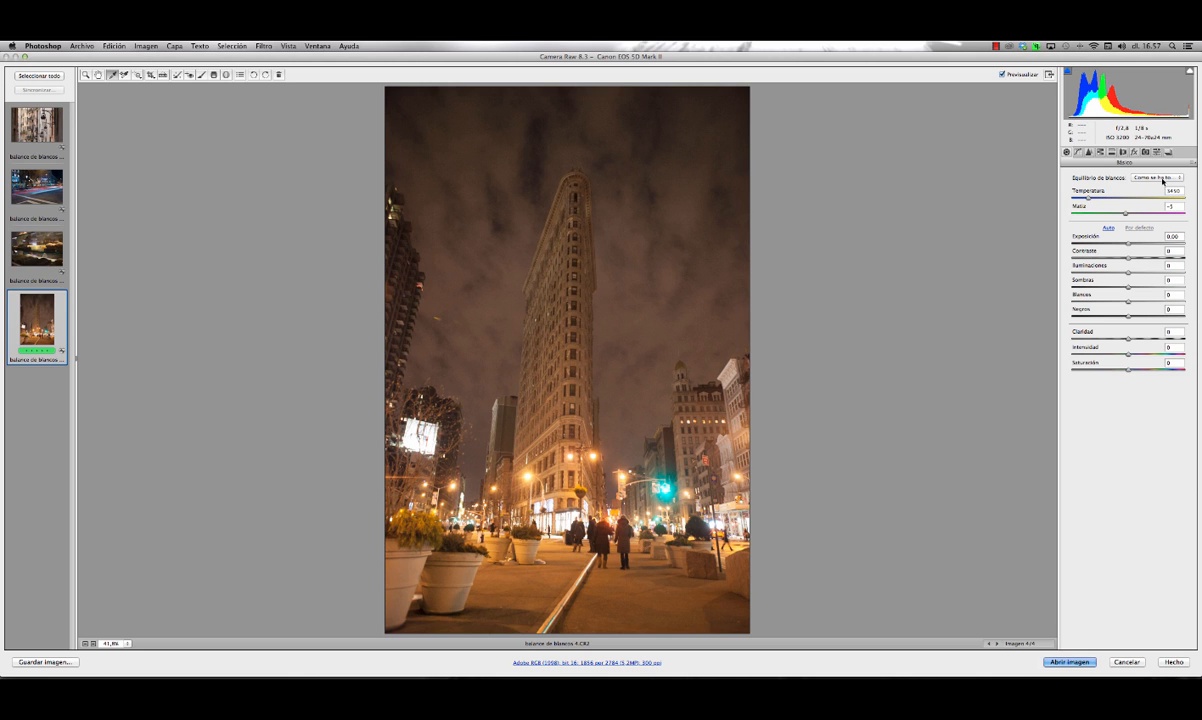
click(1157, 177)
click(1155, 215)
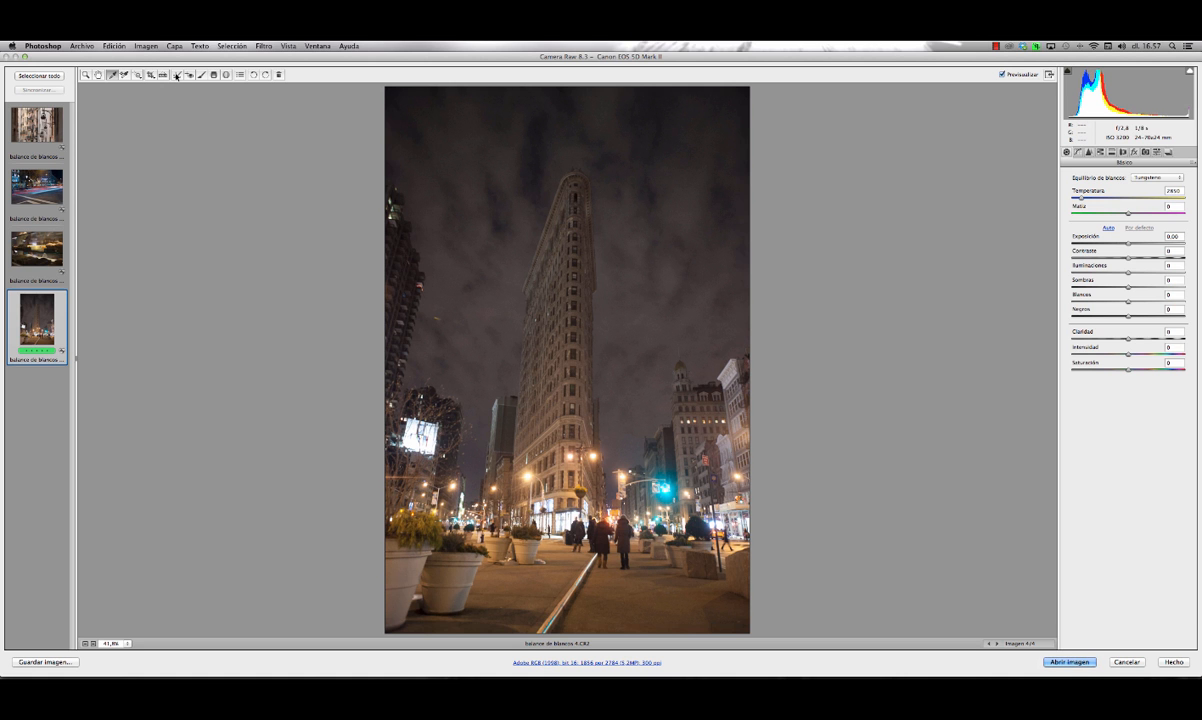
Paint over the whole street area at the foot of the skyscraper with the Adjustment Brush, with the mask shown
click(176, 74)
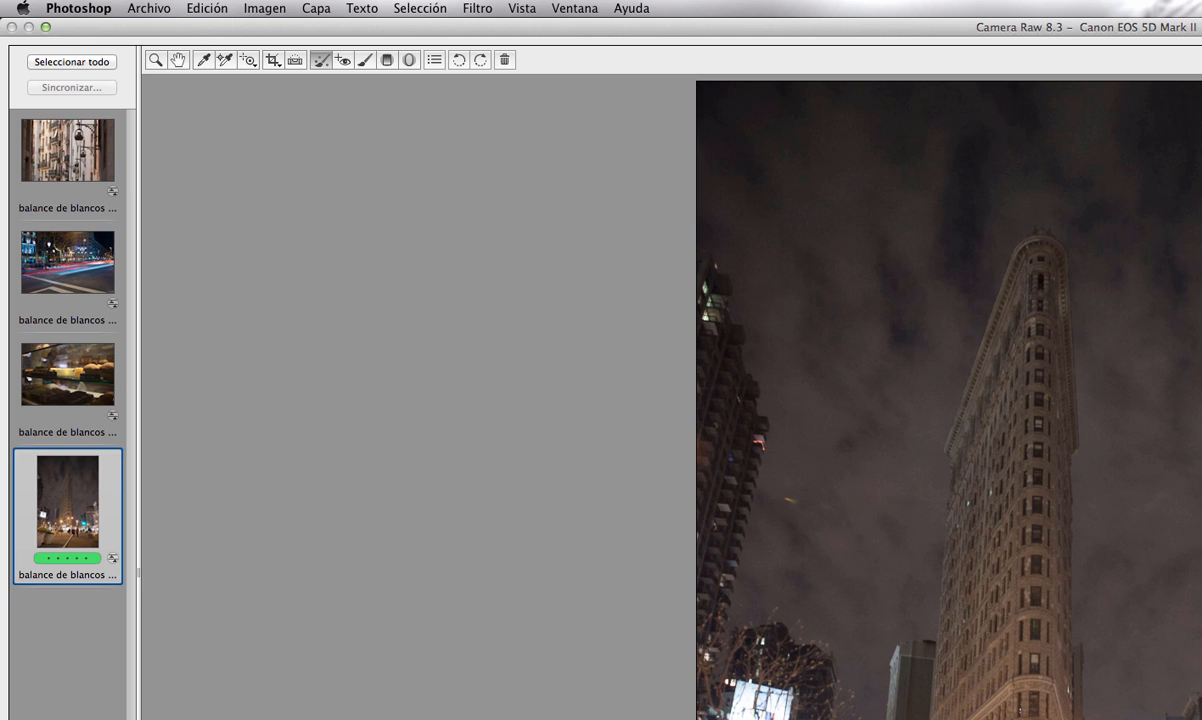
click(364, 60)
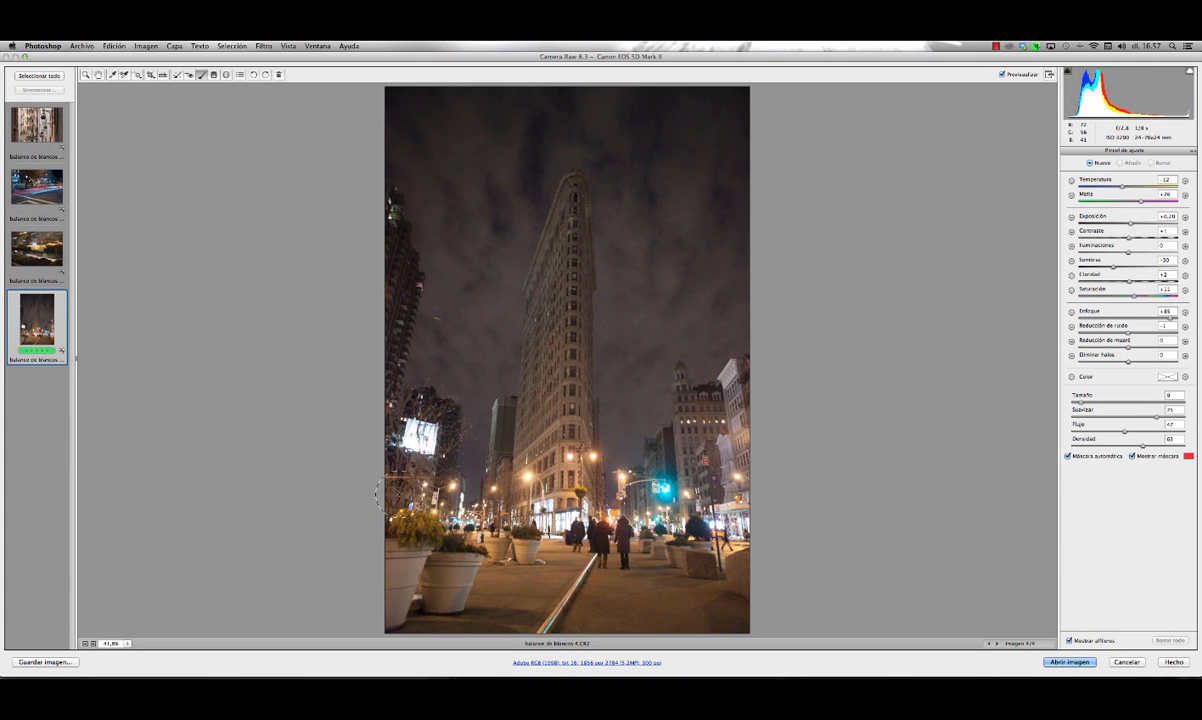
mouse_move(398, 468)
mouse_down()
mouse_move(640, 466)
mouse_move(734, 494)
mouse_up()
mouse_move(460, 492)
mouse_down()
mouse_move(610, 494)
mouse_move(420, 512)
mouse_move(700, 515)
mouse_move(548, 580)
mouse_move(705, 546)
mouse_move(405, 568)
mouse_move(678, 615)
mouse_move(712, 578)
mouse_move(600, 572)
mouse_move(386, 477)
mouse_move(529, 452)
mouse_move(701, 456)
mouse_move(690, 516)
mouse_up()
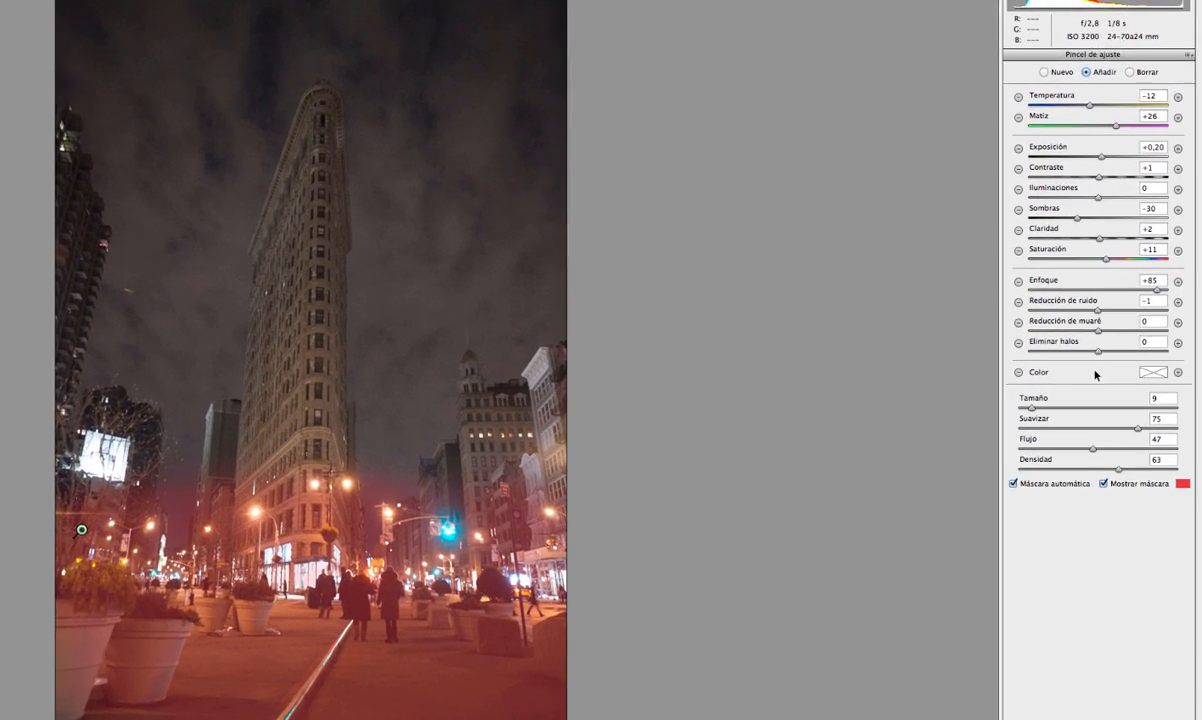
click(1132, 456)
click(1075, 511)
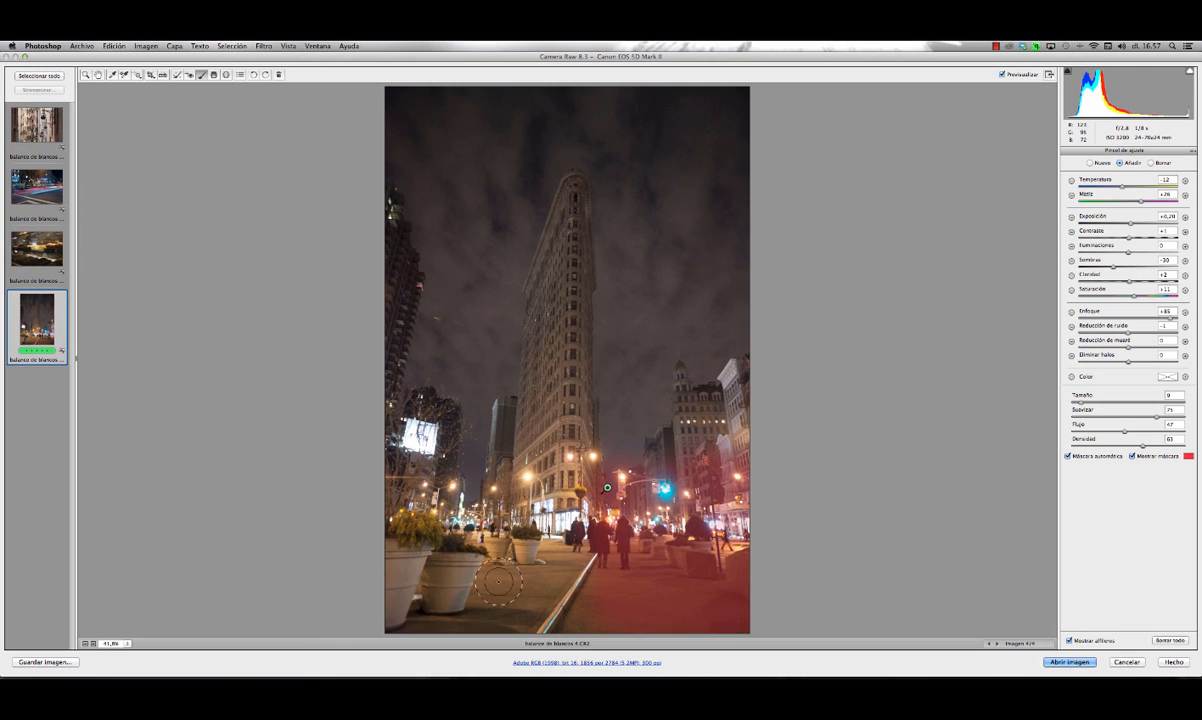
mouse_move(498, 581)
mouse_down()
mouse_move(414, 557)
mouse_move(530, 554)
mouse_up()
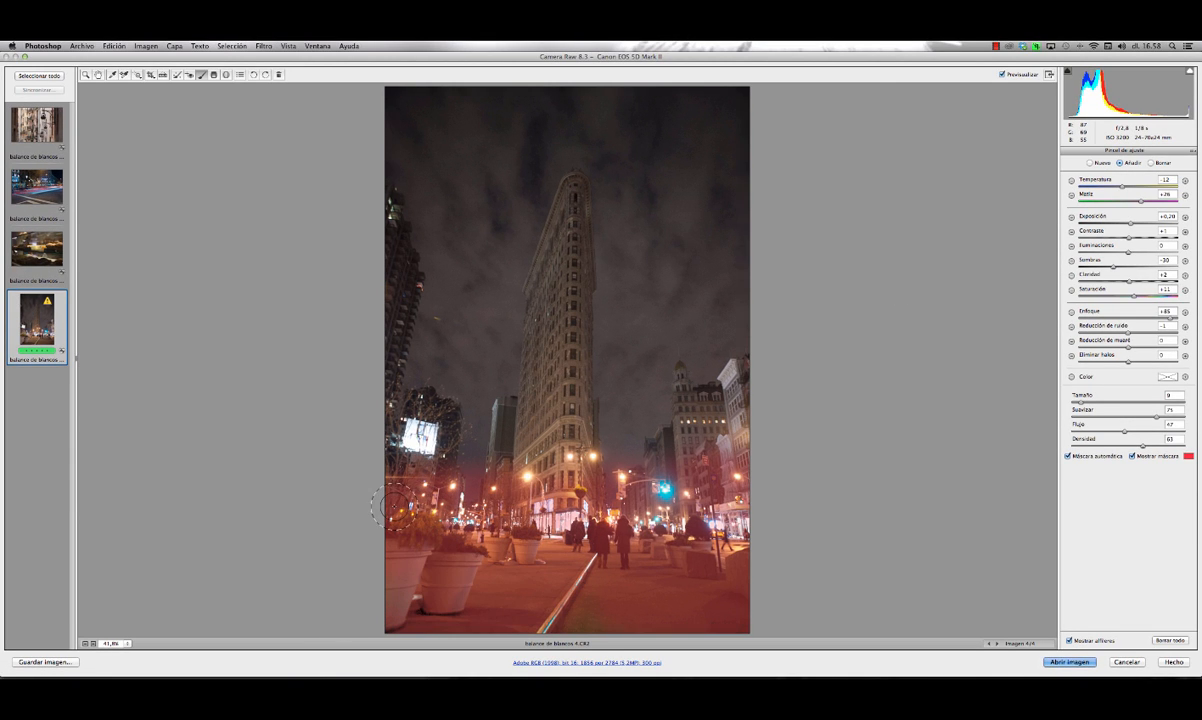
Hide the brush mask and try a temperature of +90 on the painted street before cooling it to a bluish tone
click(1132, 456)
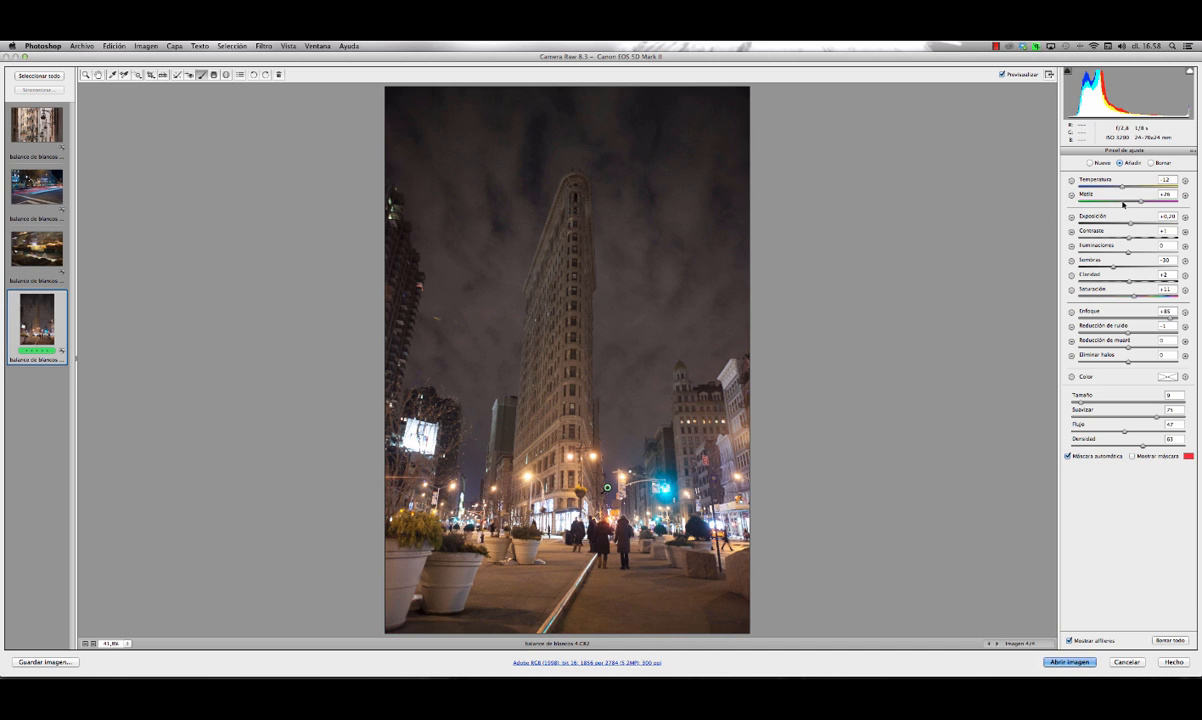
drag(1122, 187, 1173, 187)
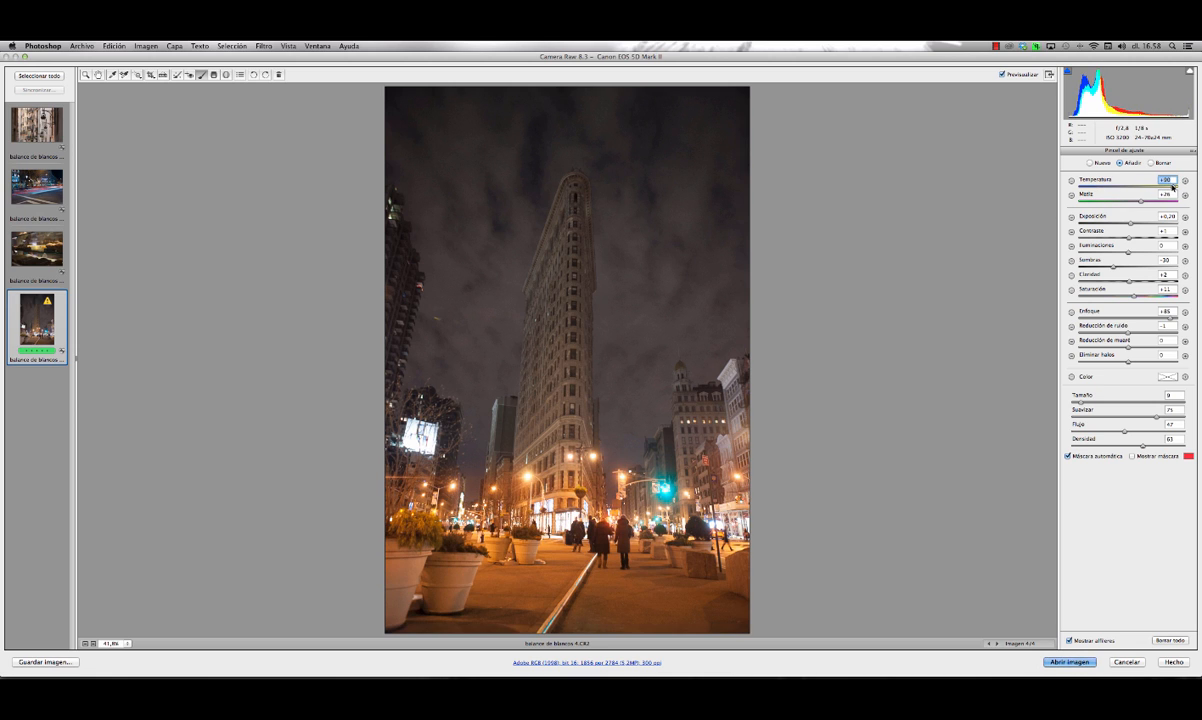
drag(1173, 187, 1108, 186)
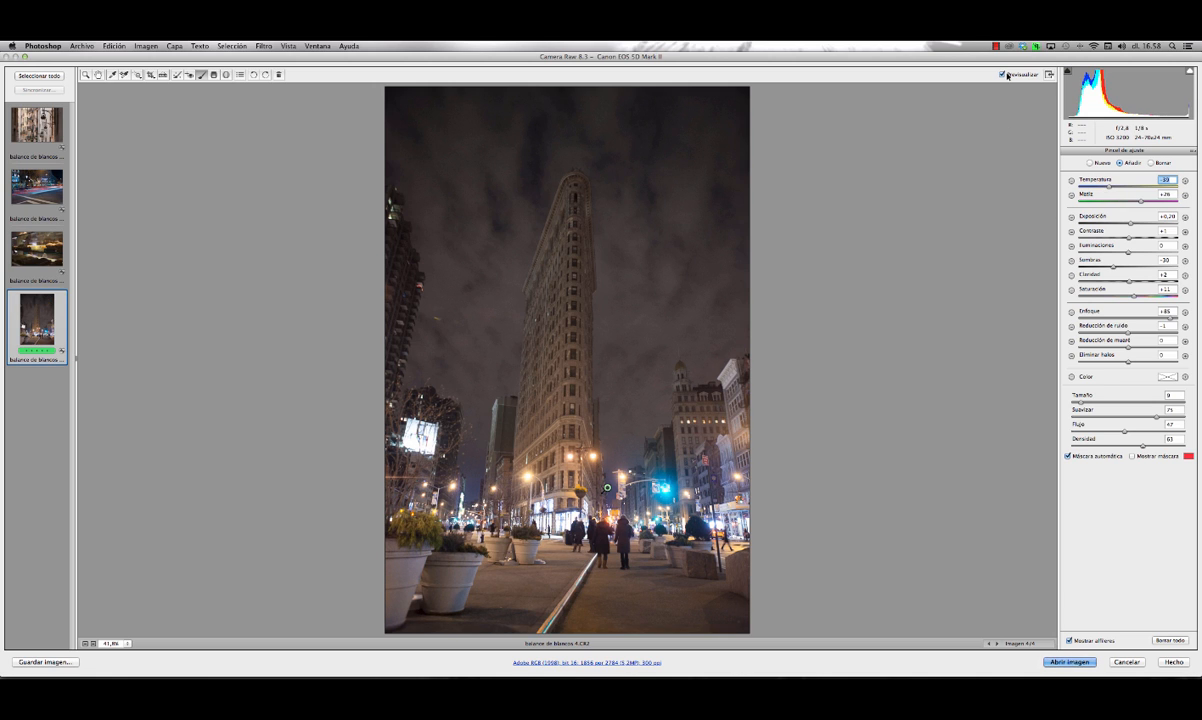
Compare the brushed skyscraper photo with its original by switching the preview off and on twice
click(1002, 75)
click(1002, 75)
click(1002, 75)
click(1002, 75)
Refine the painted street area by slightly lowering the exposure, setting the temperature to -47 and darkening the shadows
click(1130, 224)
drag(1130, 224, 1104, 187)
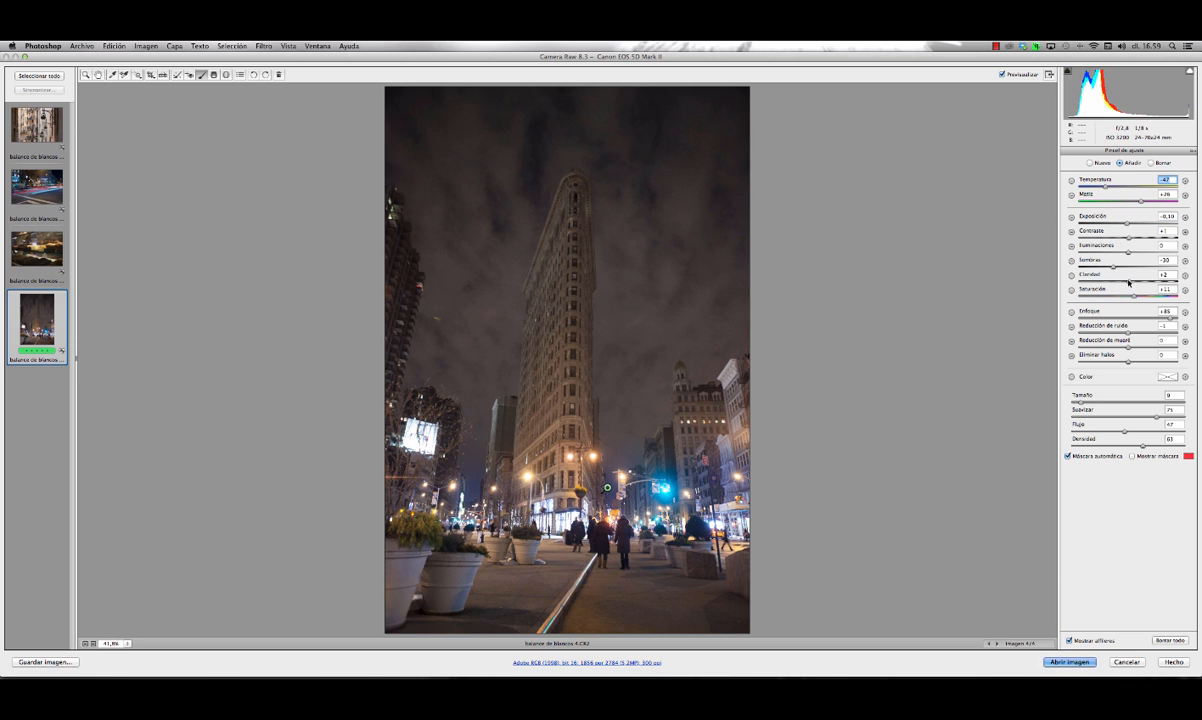
drag(1112, 269, 1104, 268)
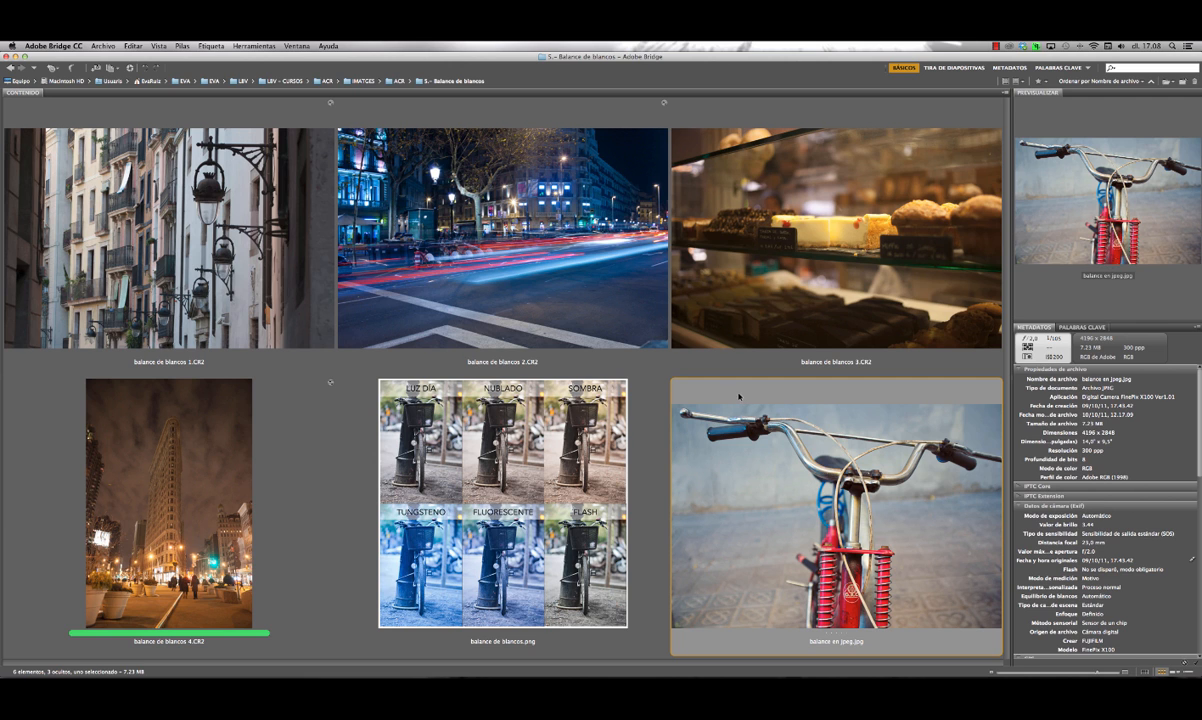
Open the bicycle photo balance en jpeg.jpg from Adobe Bridge in Camera Raw
double_click(718, 393)
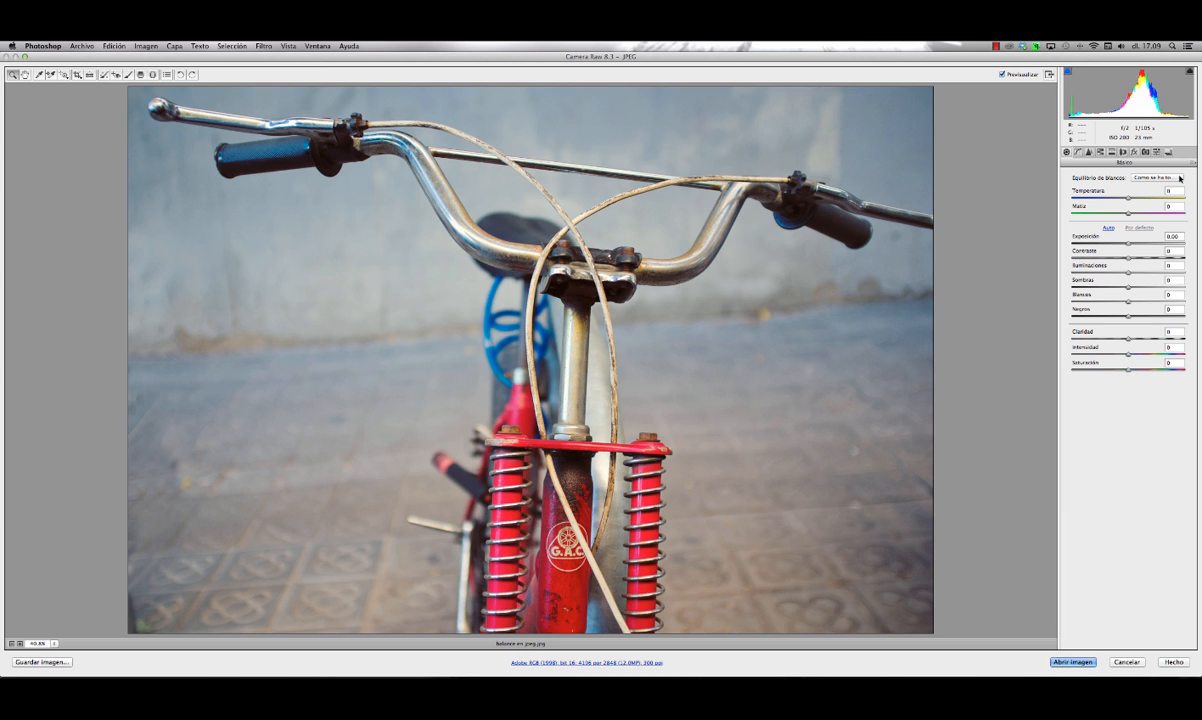
Try the Automático white balance on the bicycle photo, and switch it to A medida
click(1178, 178)
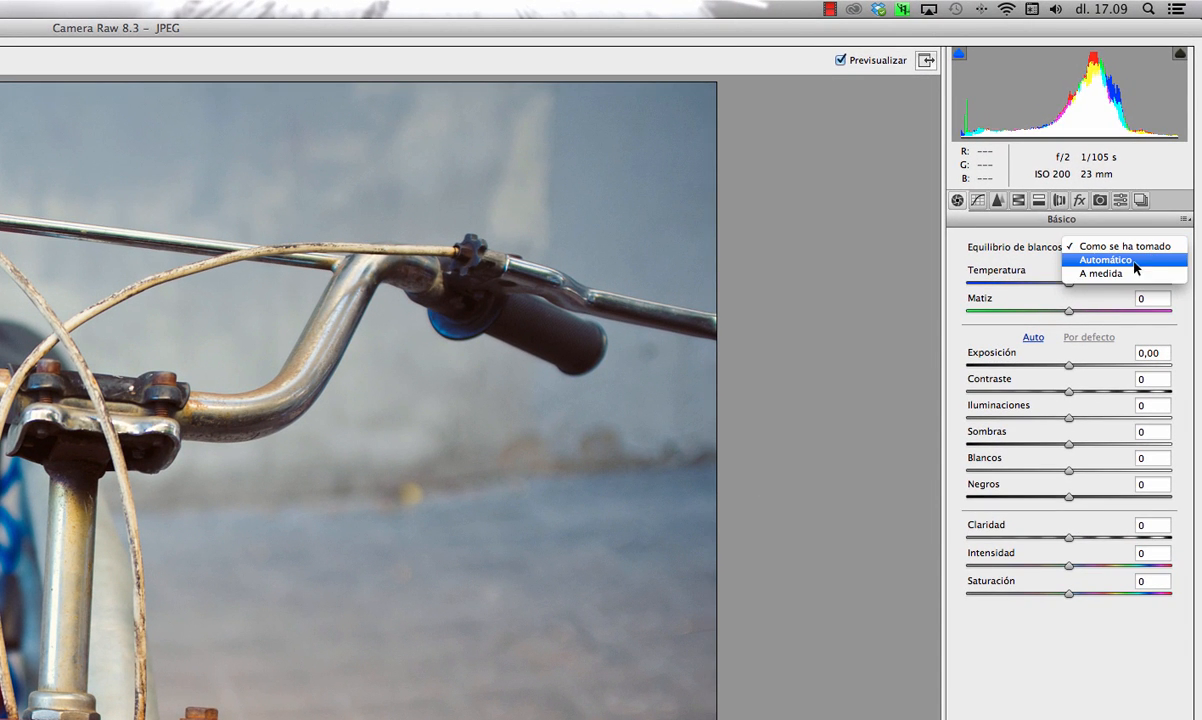
click(1137, 265)
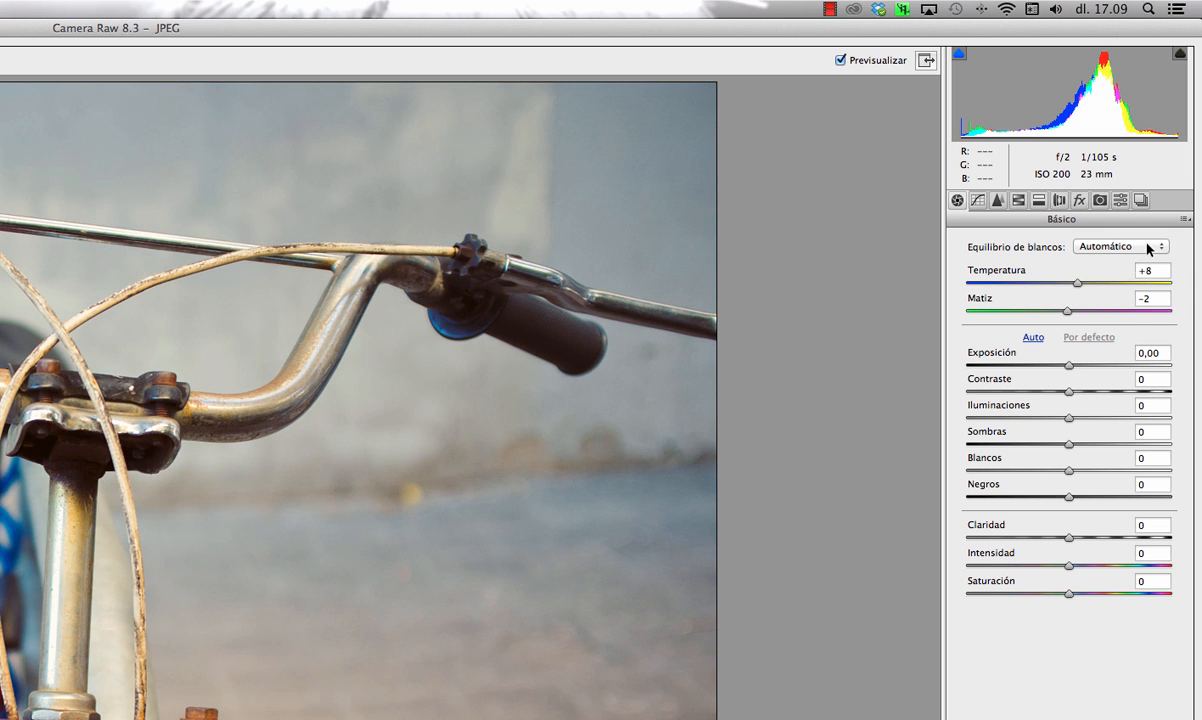
click(1072, 246)
click(1062, 260)
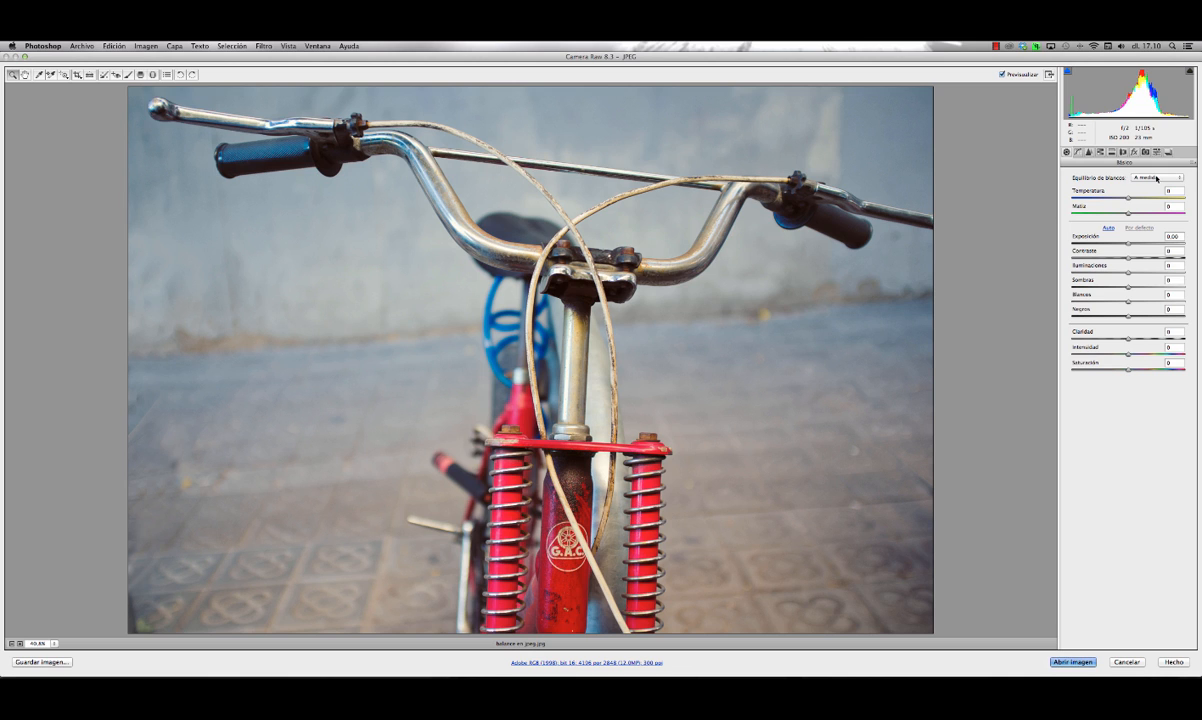
Keep the white balance at A medida and sample the blurred grey wall behind the handlebars with the White Balance tool
click(1156, 178)
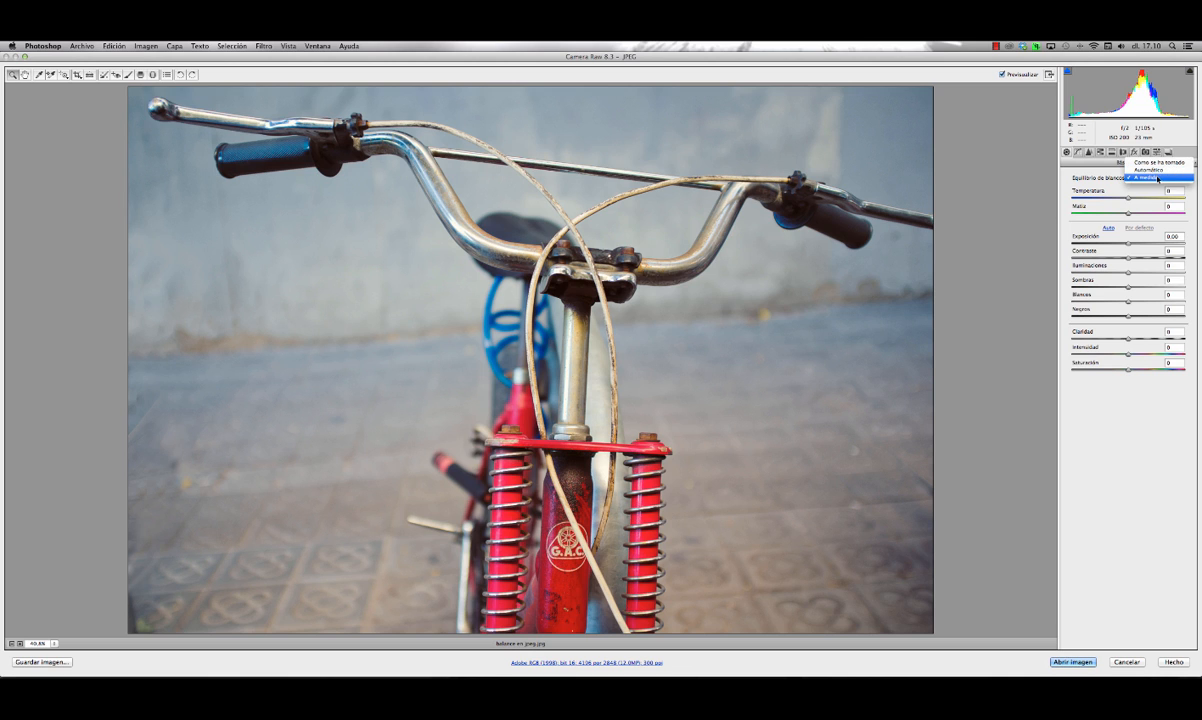
click(1158, 179)
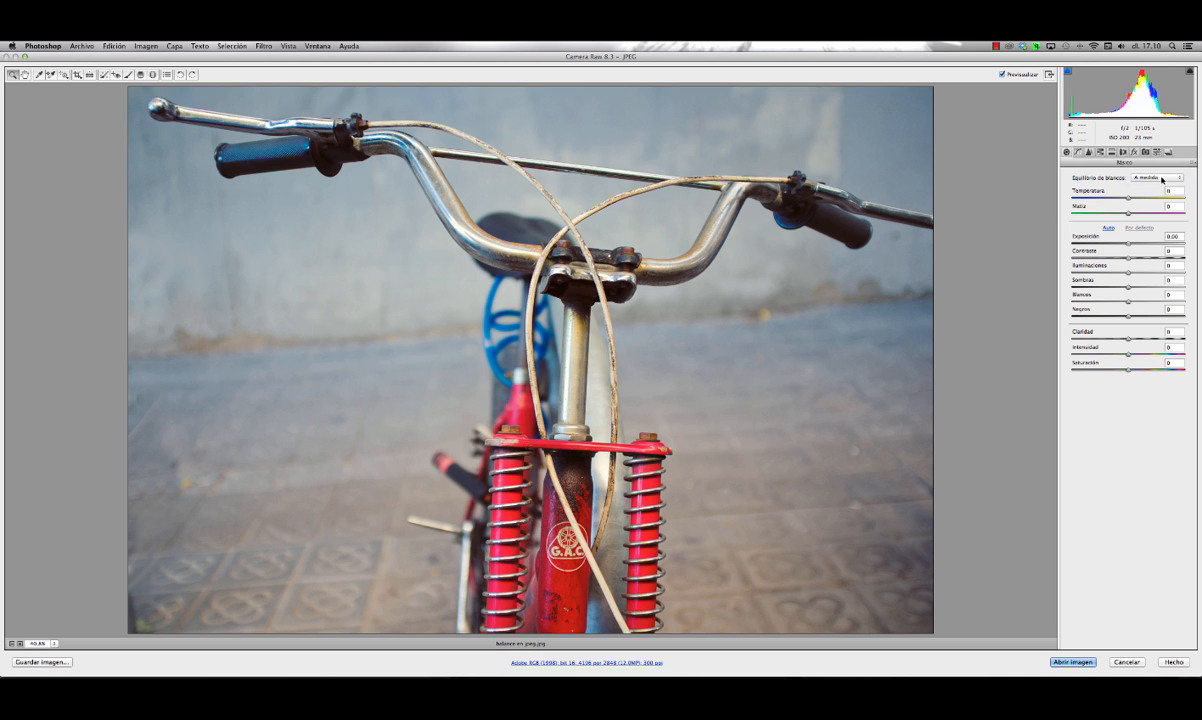
click(39, 75)
click(414, 250)
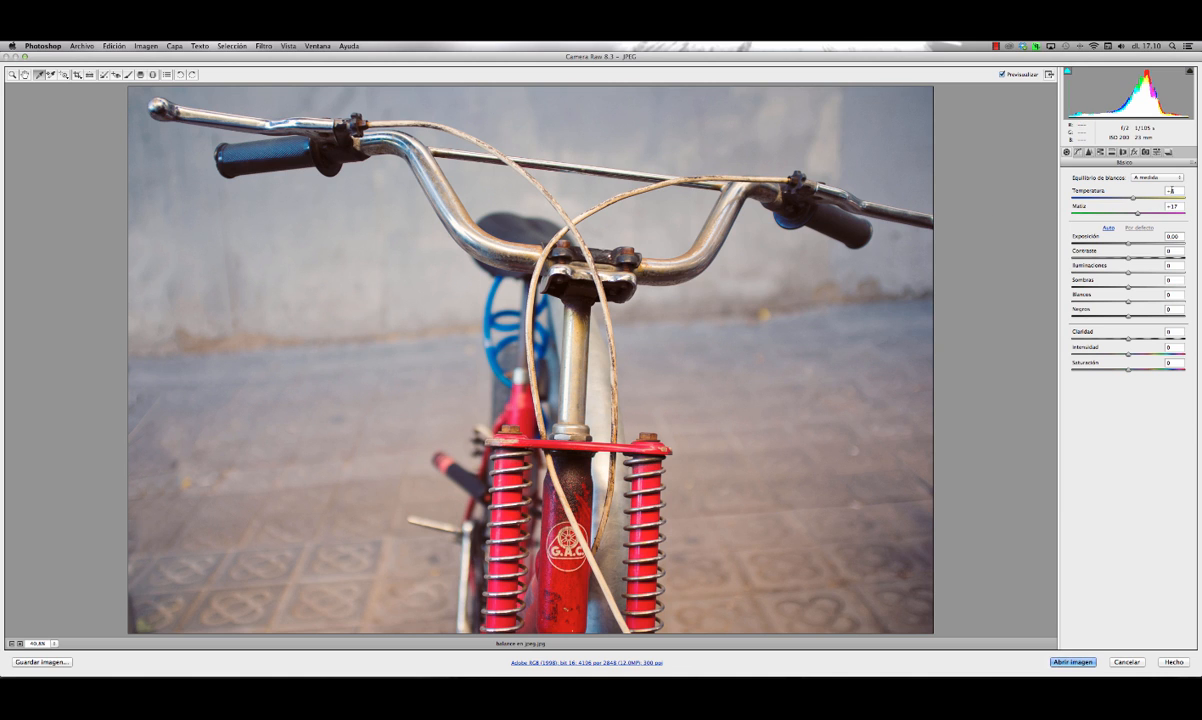
Apply the Automático white balance again, and reset the bicycle photo to Valores por defecto de RAW de cámara
click(1156, 177)
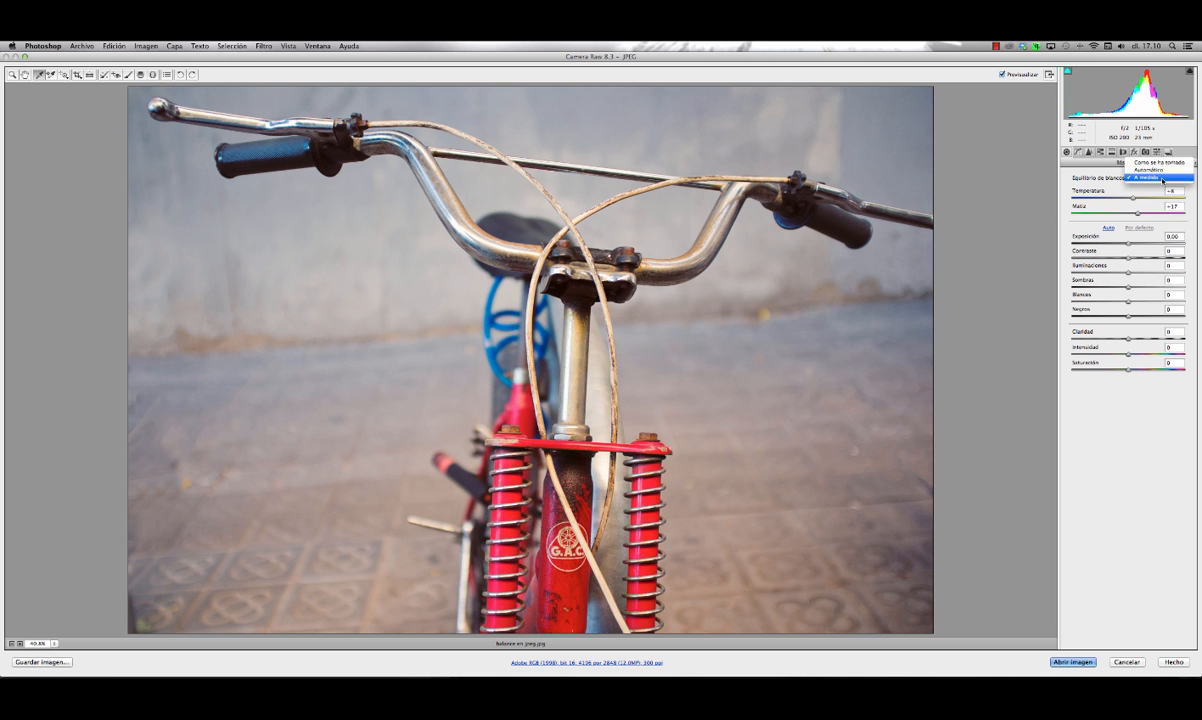
click(1153, 173)
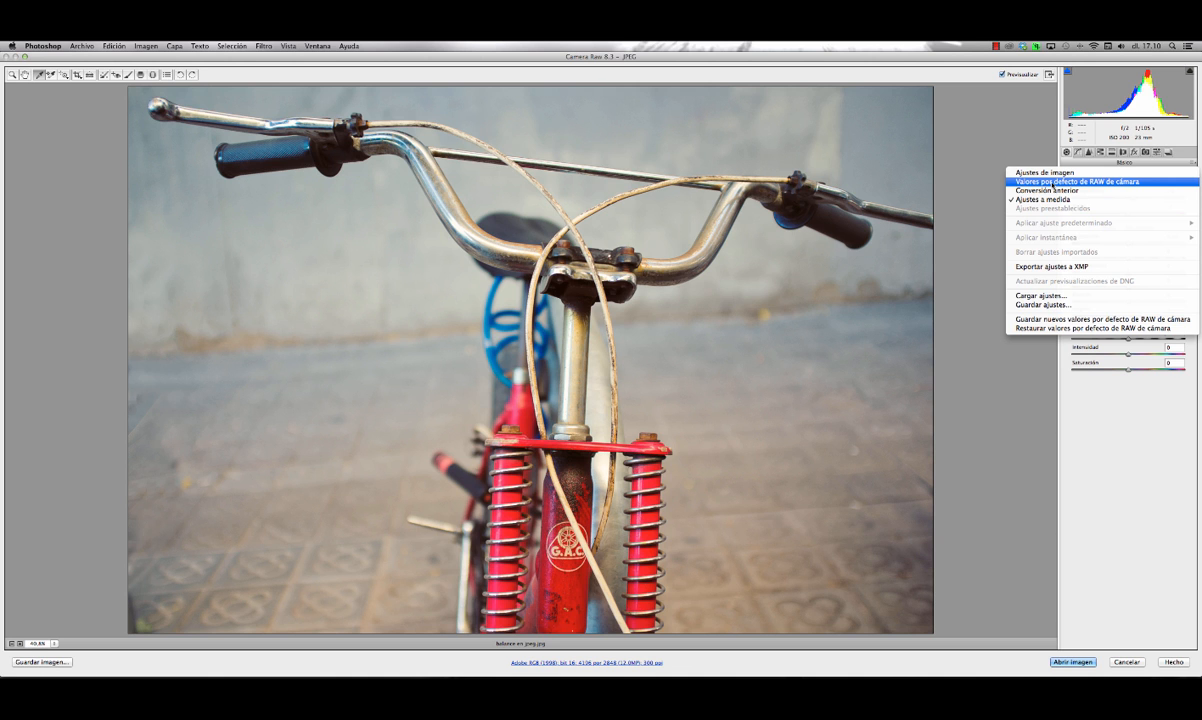
click(1052, 182)
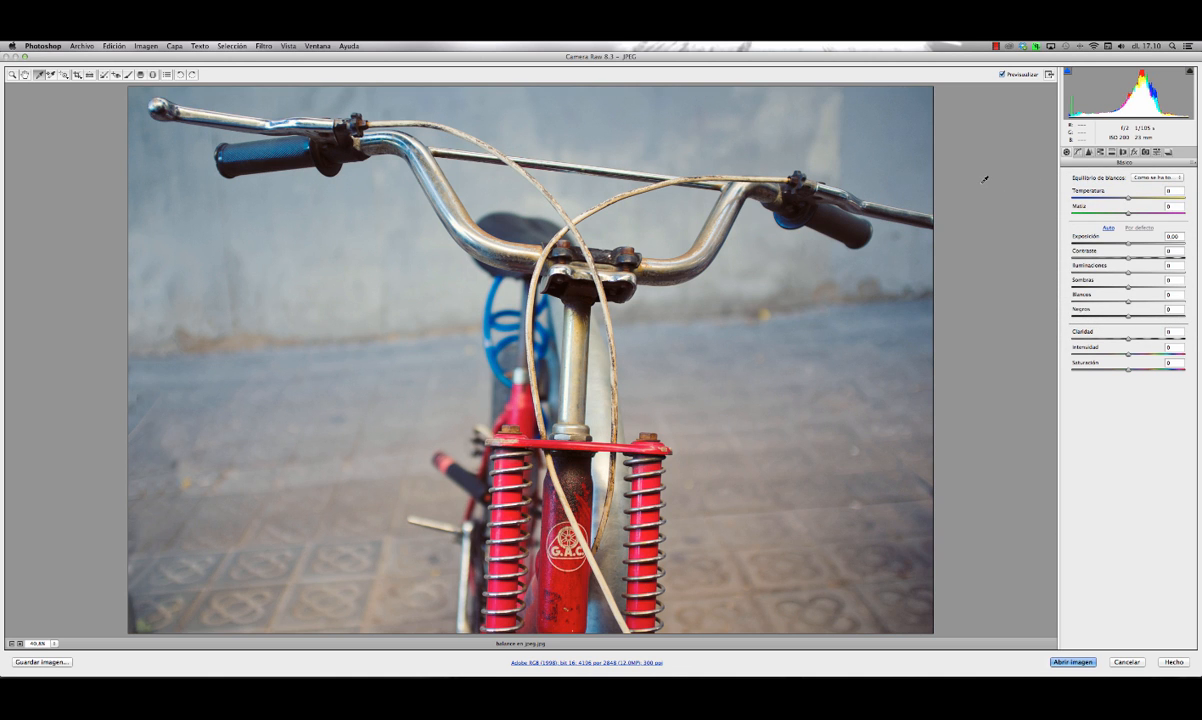